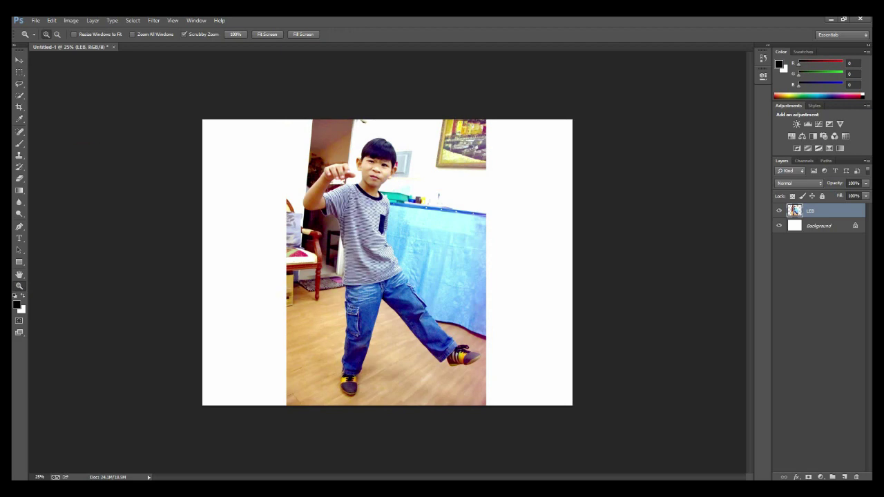
Step: Scale the photo layer down proportionally to about 63% with Free Transform
left_click(19, 62)
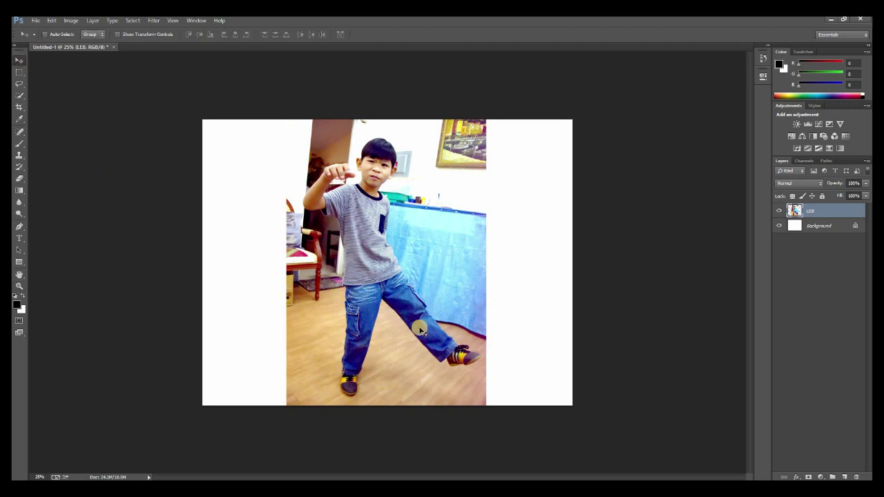
key("ctrl+t")
left_click_drag(453, 363, 406, 302)
double_click(396, 301)
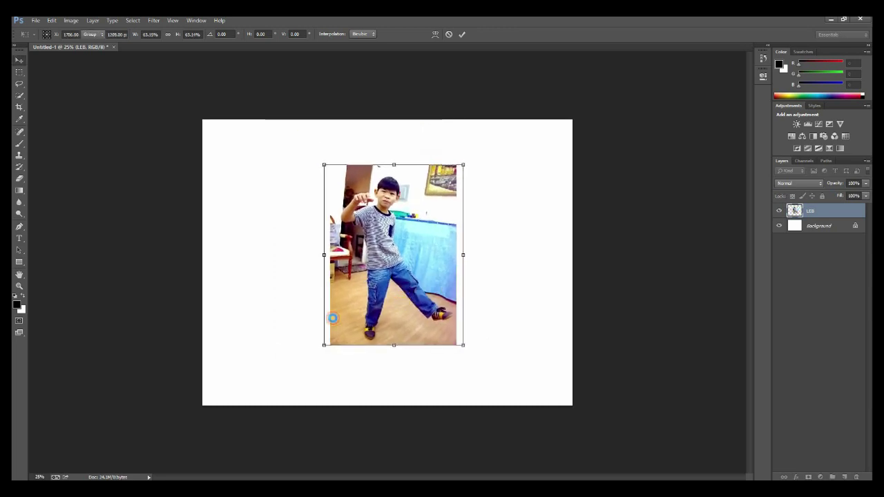
Step: Select the doorway background around the boy's raised arm with the Quick Selection tool, leaving the hand and forearm out
left_click(20, 286)
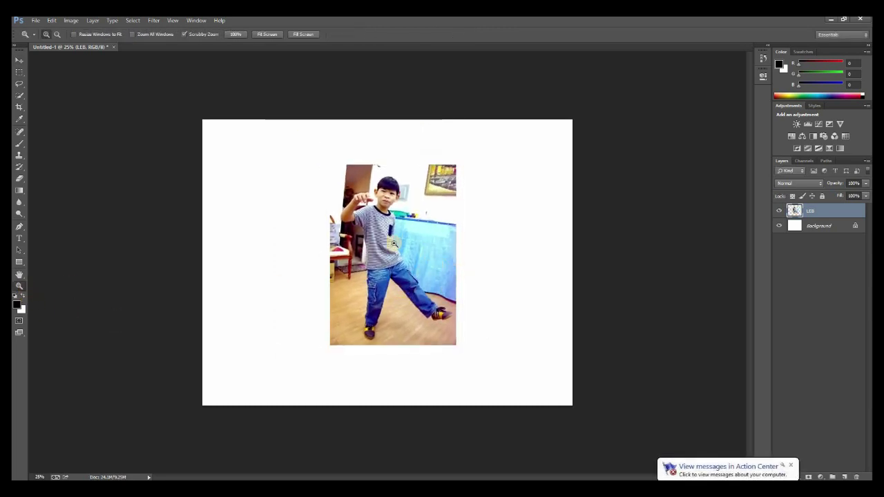
left_click(388, 239)
left_click(368, 219)
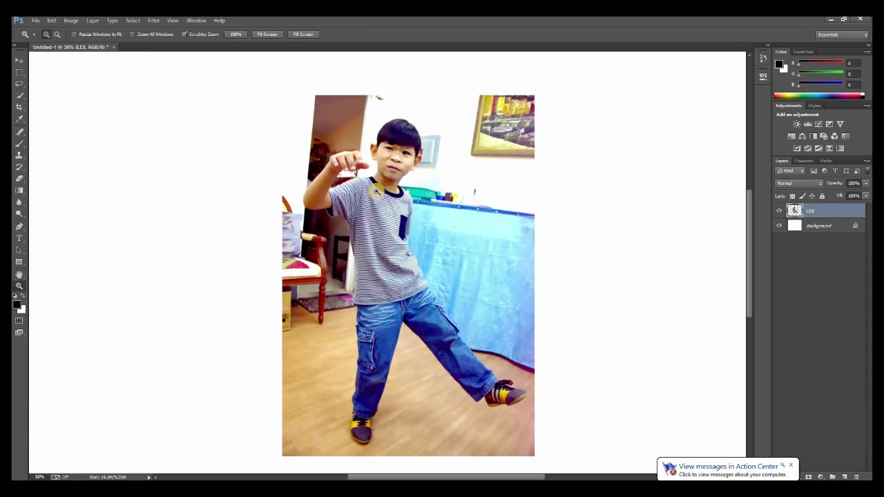
left_click(376, 191)
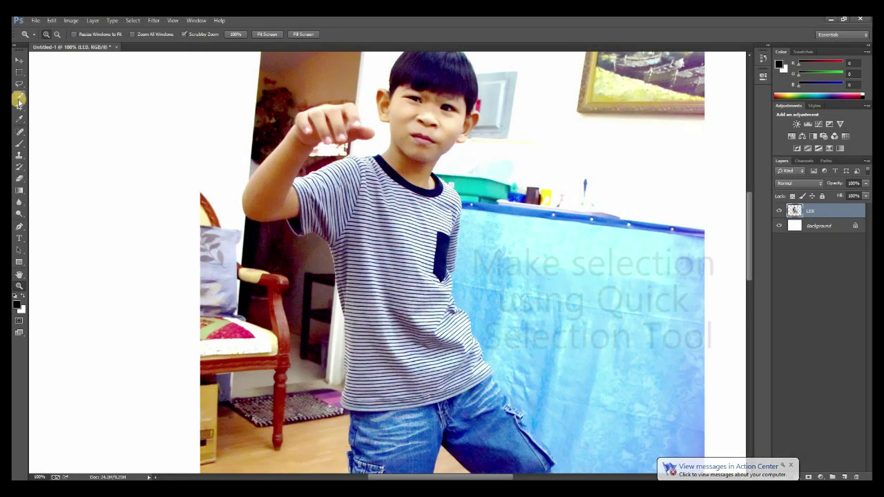
left_click(19, 99)
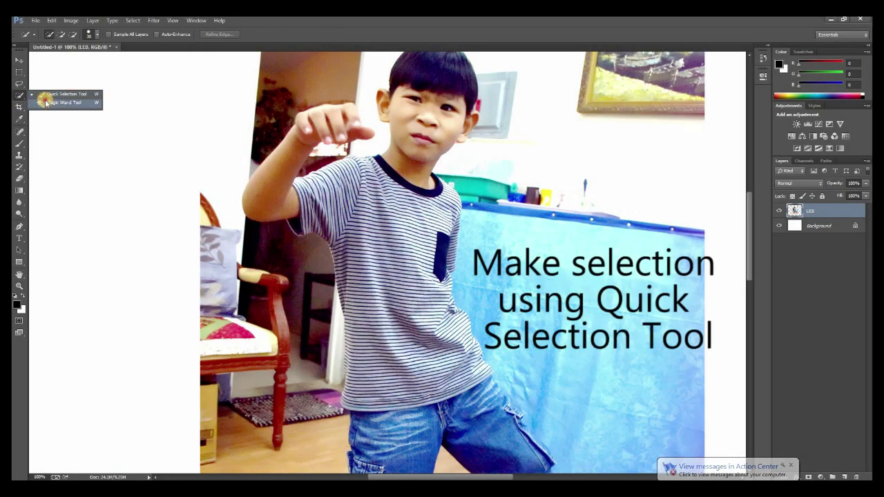
left_click(47, 96)
mouse_move(280, 260)
left_mouse_down()
mouse_move(325, 273)
mouse_move(300, 242)
left_mouse_up()
left_click_drag(358, 100, 351, 108)
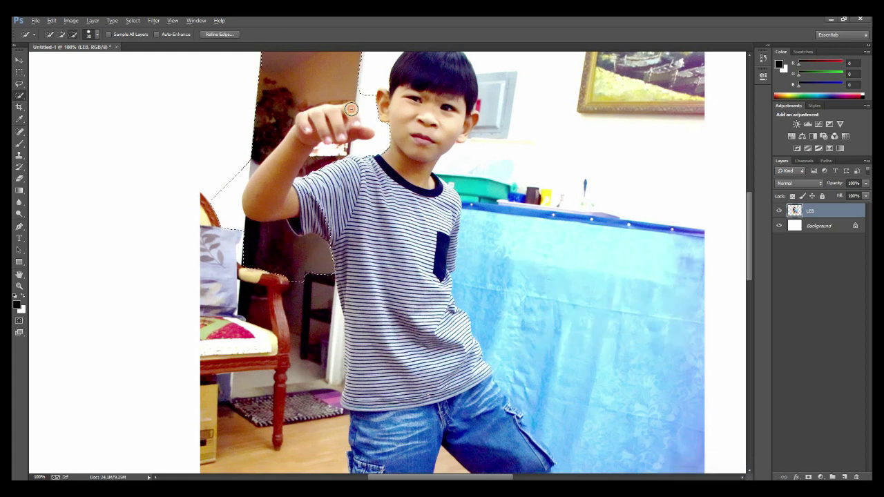
left_click_drag(266, 191, 304, 122)
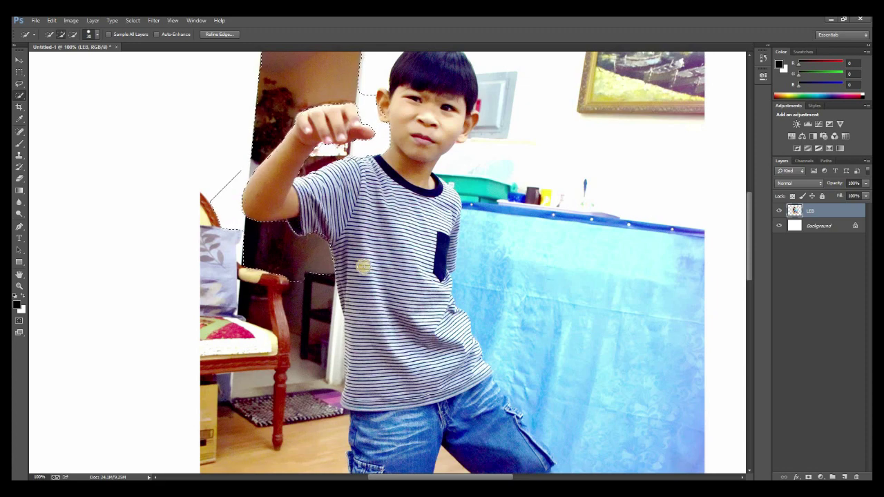
Step: Extend the background selection down past the shirt and over the floor around both legs
scroll(363, 267, "down", 4)
left_click_drag(334, 305, 337, 312)
scroll(337, 312, "down", 5)
left_click_drag(335, 223, 333, 337)
scroll(333, 338, "down", 4)
left_click_drag(346, 375, 398, 299)
scroll(398, 298, "up", 3)
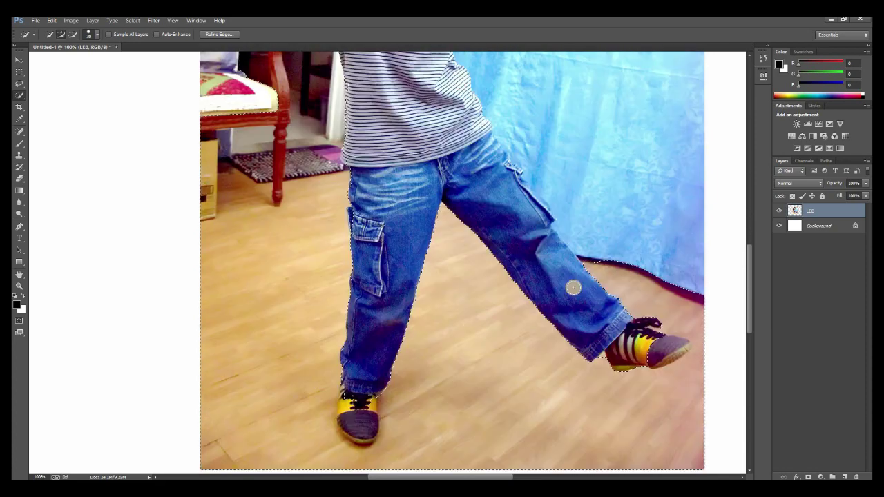
Step: Extend the background selection over the wall, painting, curtain and chair area out past the photo's edges
scroll(573, 287, "up", 10)
scroll(574, 287, "right", 2)
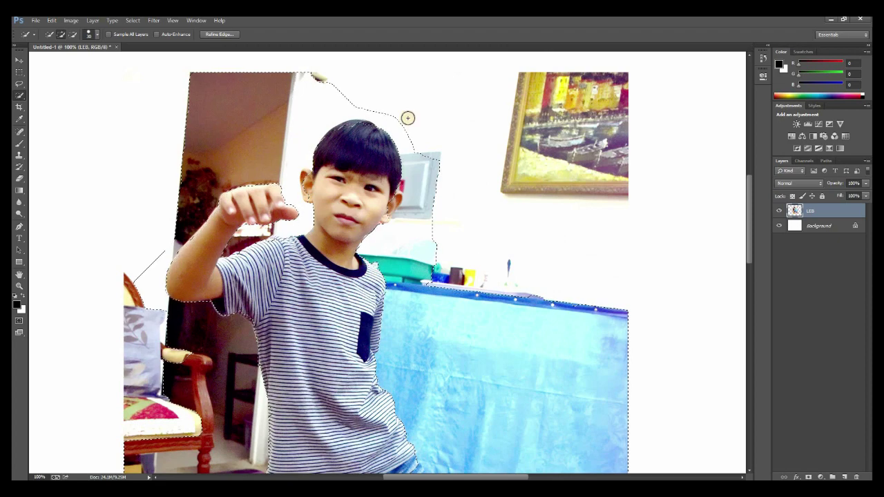
mouse_move(407, 119)
left_mouse_down()
mouse_move(565, 297)
mouse_move(506, 111)
mouse_move(589, 143)
mouse_move(403, 80)
mouse_move(556, 71)
left_mouse_up()
left_click_drag(637, 363, 625, 238)
left_click_drag(180, 177, 222, 76)
mouse_move(147, 267)
left_mouse_down()
mouse_move(138, 221)
mouse_move(106, 310)
left_mouse_up()
scroll(138, 332, "down", 4)
scroll(382, 99, "up", 3)
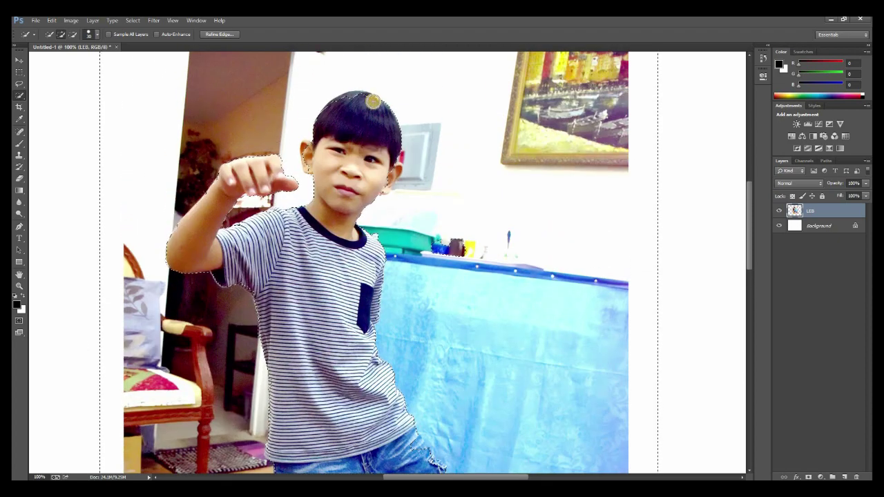
Step: Subtract the boy's hair and ear from the background selection
left_click(345, 103, "alt")
left_click(395, 170, "alt")
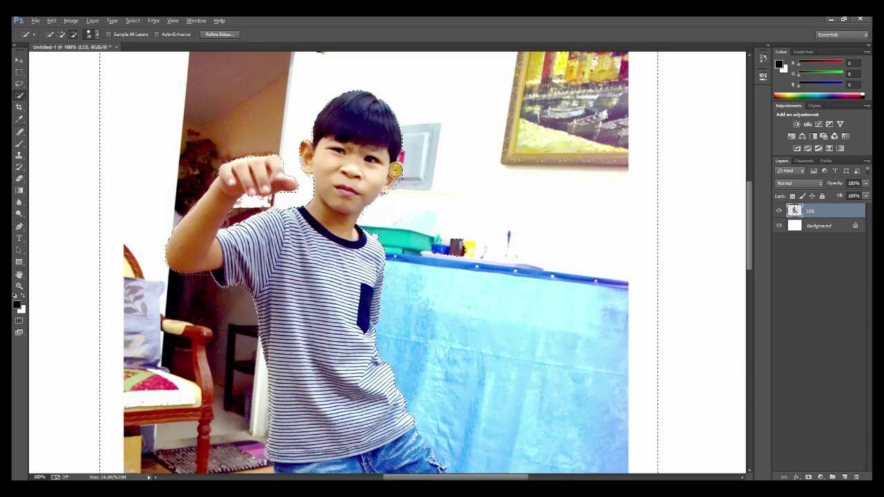
scroll(296, 286, "down", 3)
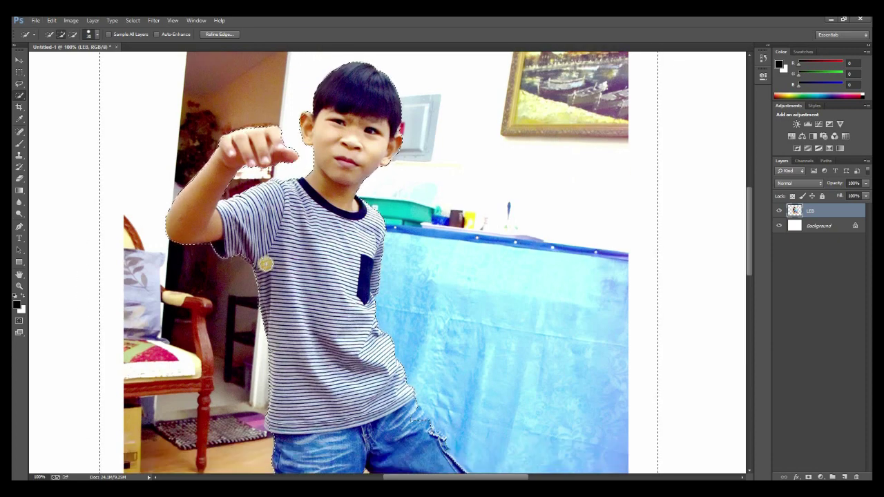
Step: Correct the background selection around both shoes so that the shoes are excluded
scroll(257, 360, "down", 5)
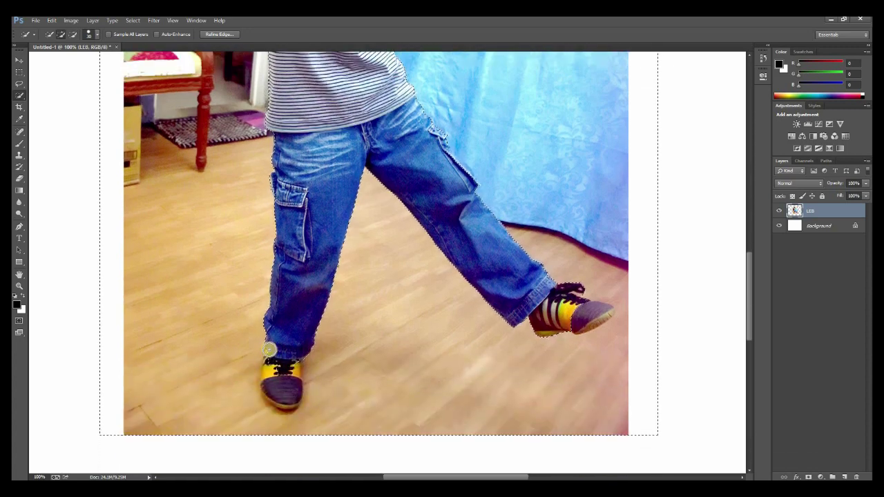
left_click_drag(269, 350, 292, 369)
left_click_drag(558, 320, 594, 314)
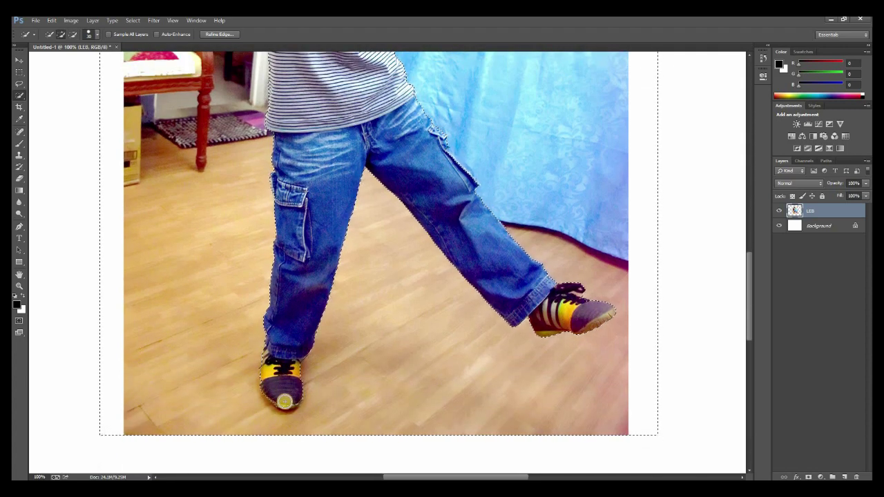
Step: Clean up the background selection's edge around the boy's ears
scroll(329, 412, "up", 6)
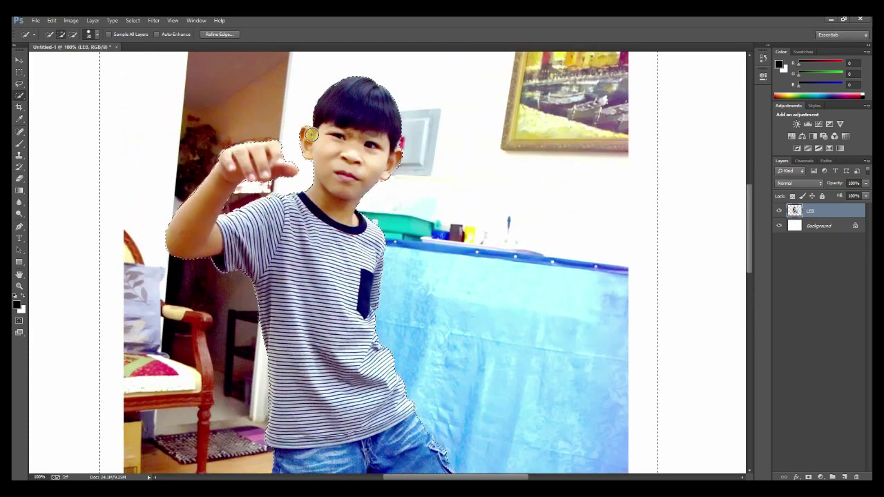
right_click(405, 143)
key("Escape")
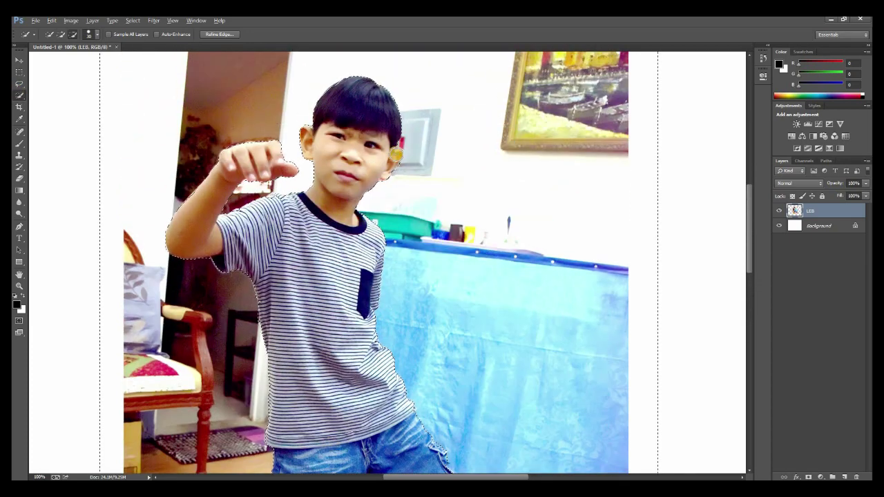
scroll(317, 368, "down", 6)
scroll(317, 368, "up", 6)
Step: Try to mask the photo layer directly from the background selection, and undo the mask
left_click(132, 21)
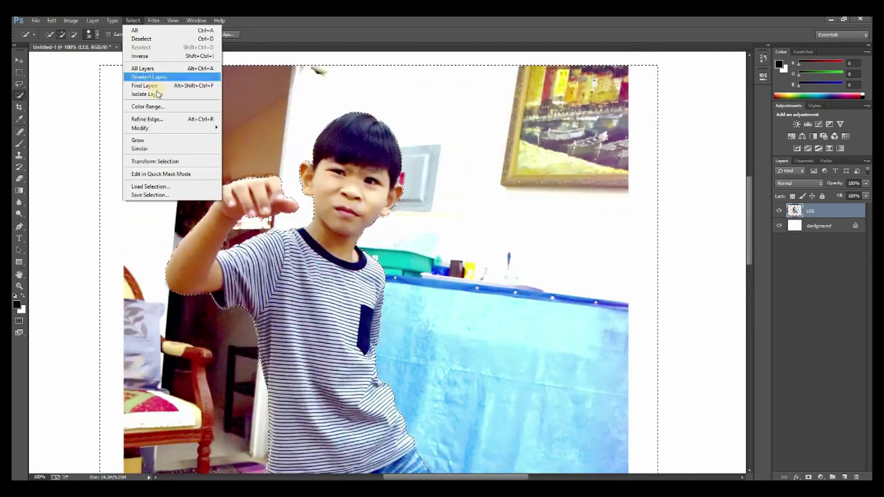
left_click(149, 90)
key("Return")
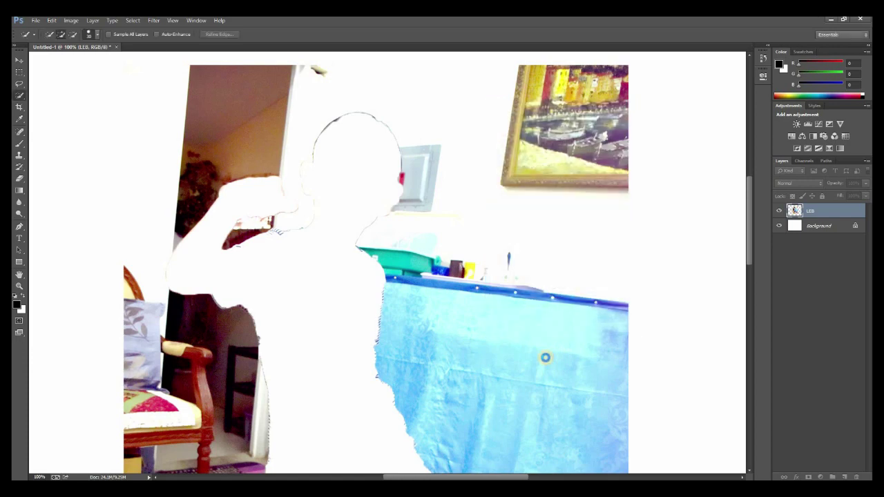
left_click(808, 477)
scroll(391, 401, "down", 5)
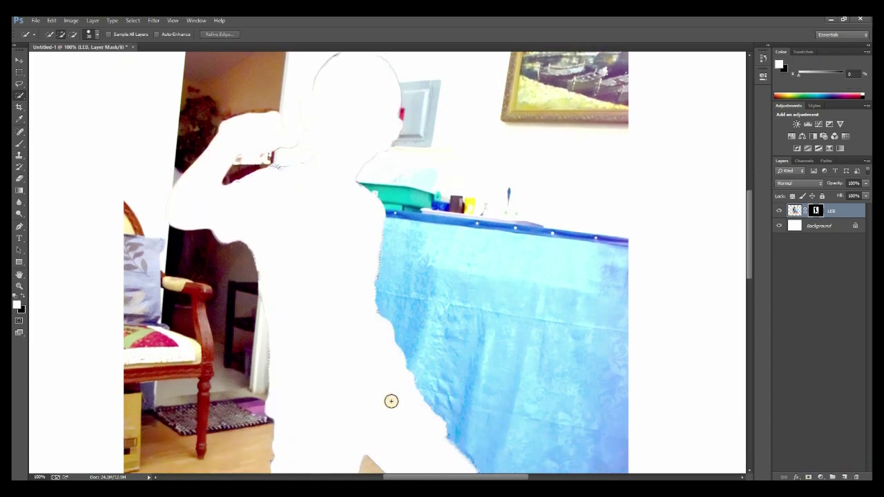
scroll(391, 402, "up", 5)
key("ctrl+z")
Step: Add a layer mask to the photo layer that hides the room background and shows only the boy
left_click(808, 476)
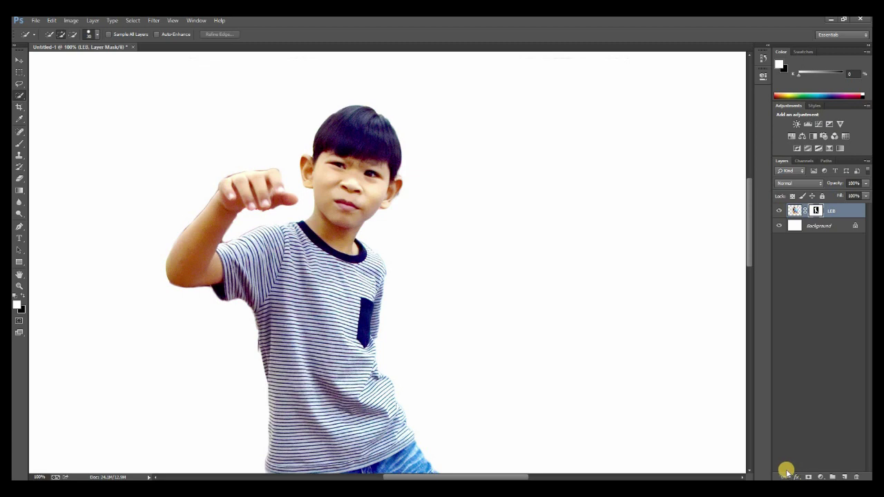
scroll(306, 315, "down", 5)
key("ctrl+minus")
key("ctrl+minus")
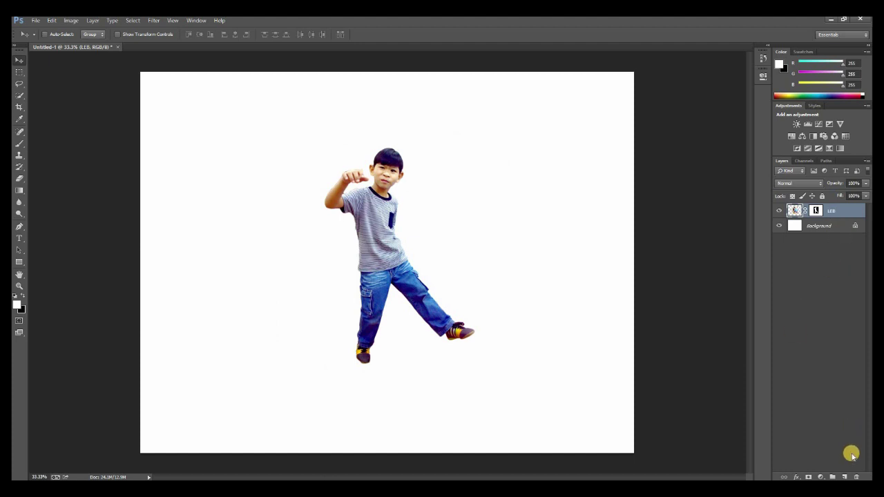
Step: Create a new empty layer above the masked photo layer and switch to the Rectangular Marquee tool
left_click(844, 476)
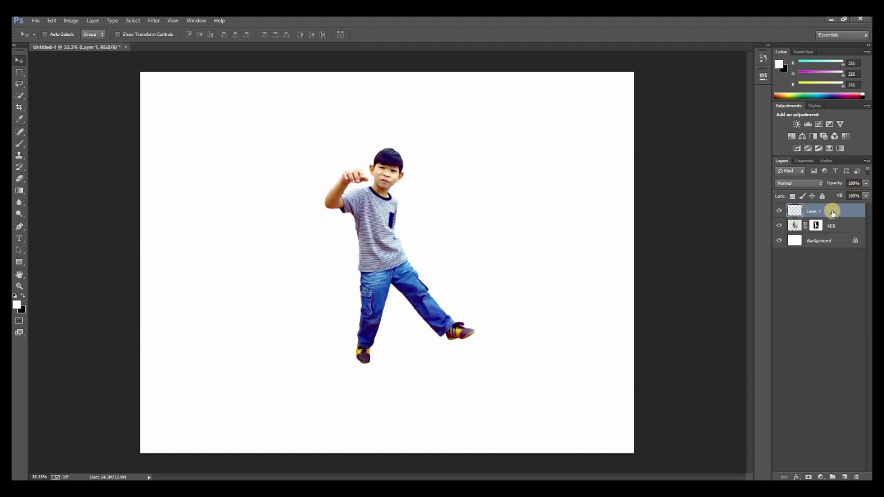
left_click(19, 72)
left_click(46, 72)
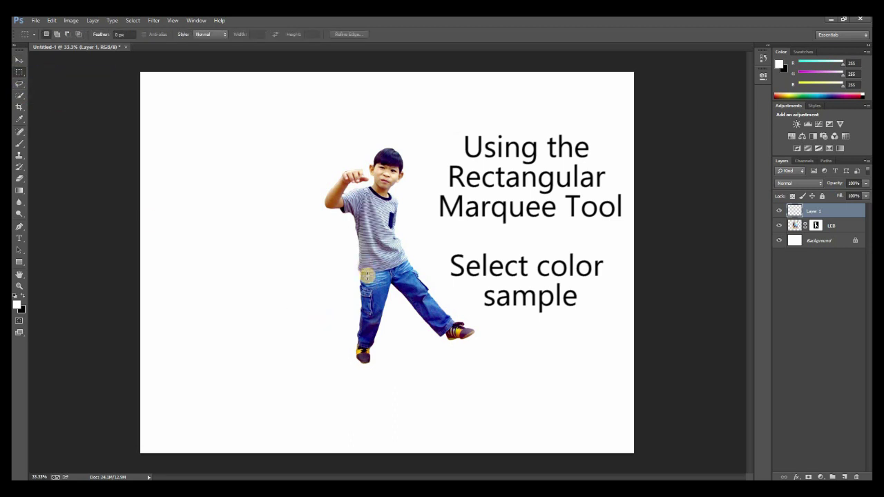
left_click_drag(365, 299, 366, 347)
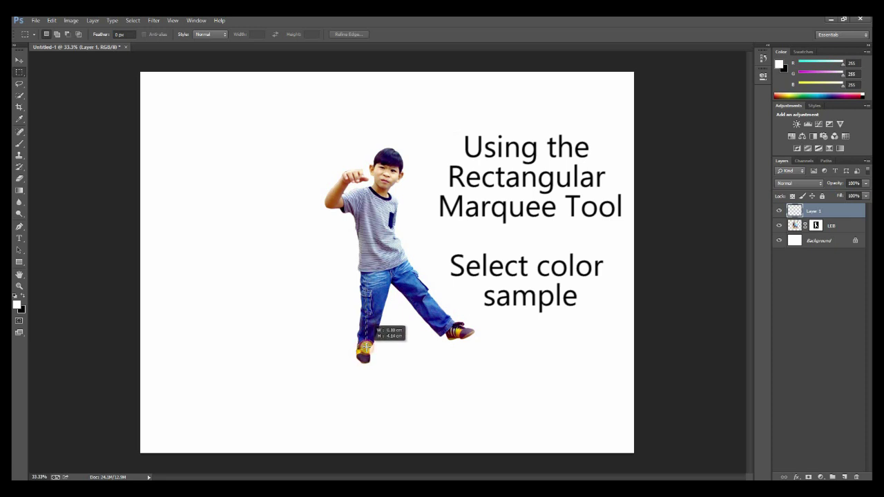
left_click_drag(368, 350, 365, 353)
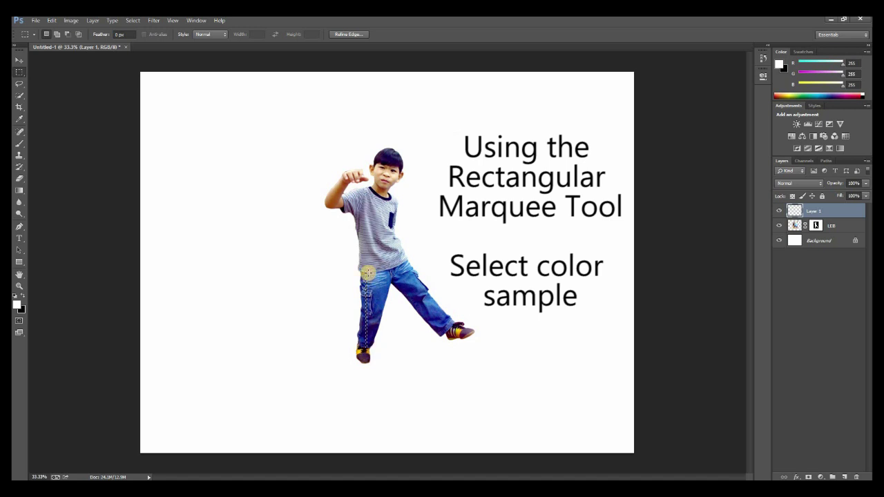
left_click_drag(371, 281, 372, 278)
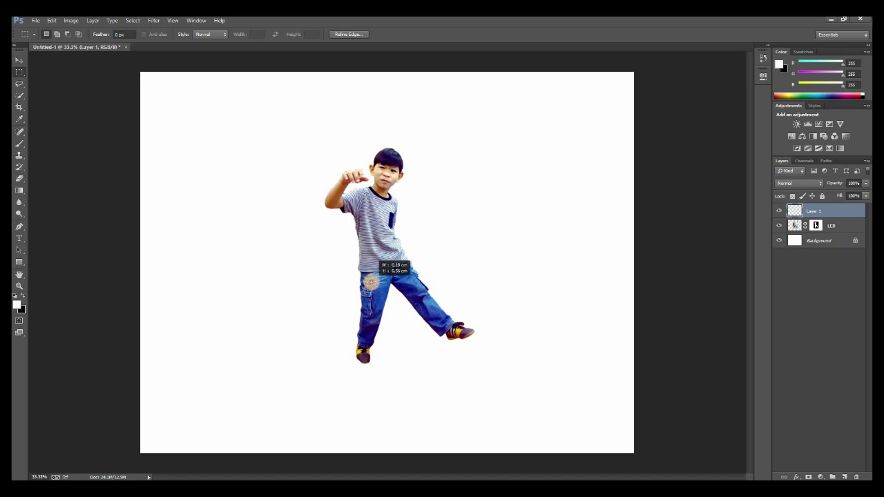
left_click_drag(371, 281, 361, 353)
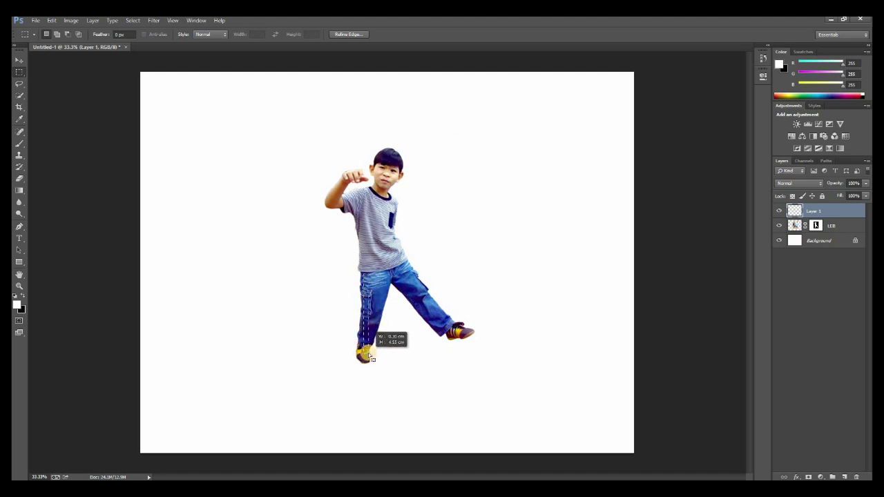
left_click_drag(369, 355, 366, 349)
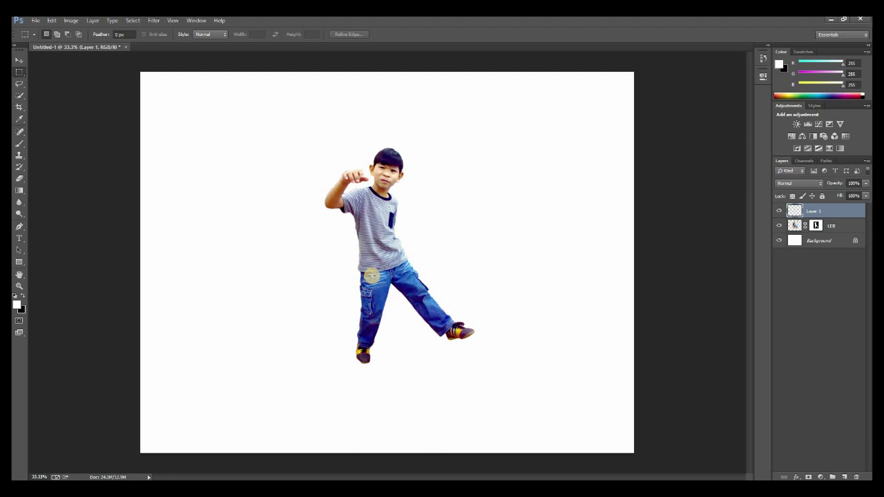
Step: Copy a very thin vertical strip about 5.2 cm tall, from hip to shoe on the standing leg, from the photo layer and paste it
left_click_drag(371, 274, 367, 364)
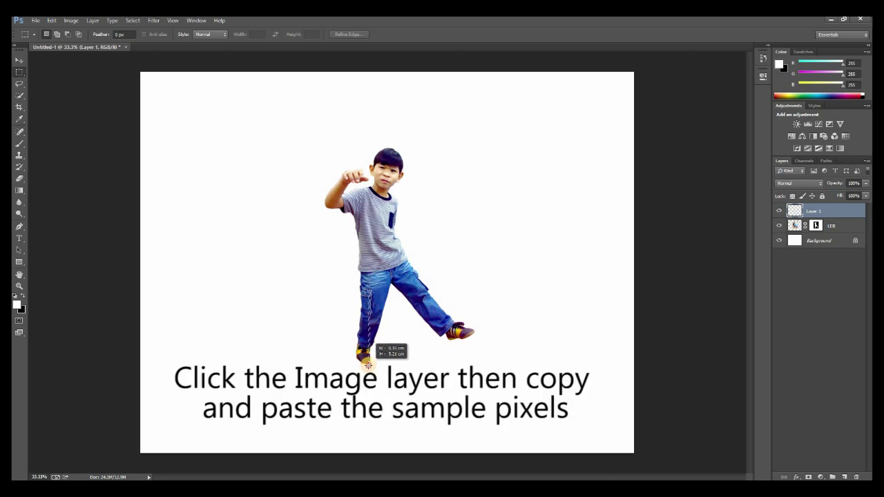
left_click_drag(369, 368, 370, 368)
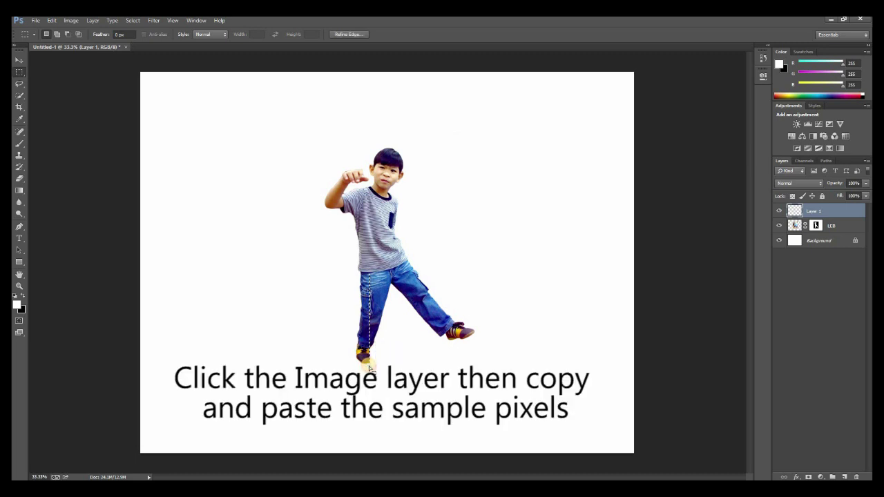
left_click(815, 226)
left_click(796, 226)
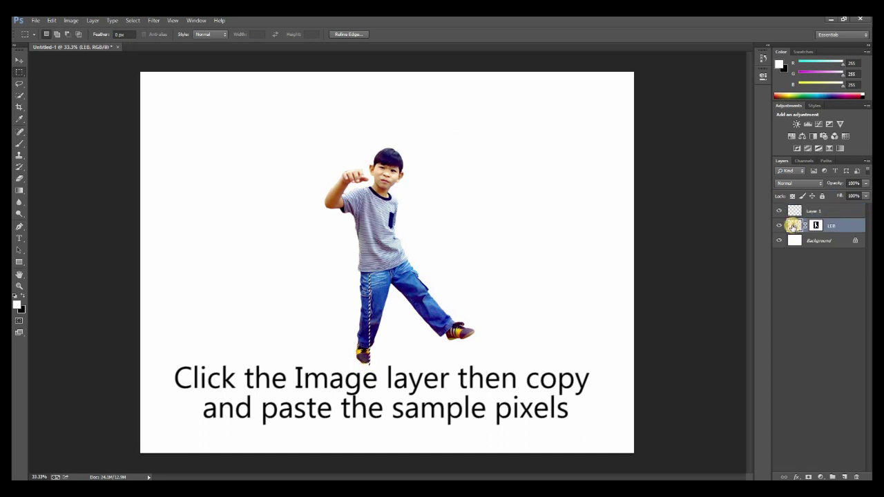
left_click(52, 20)
left_click(60, 81)
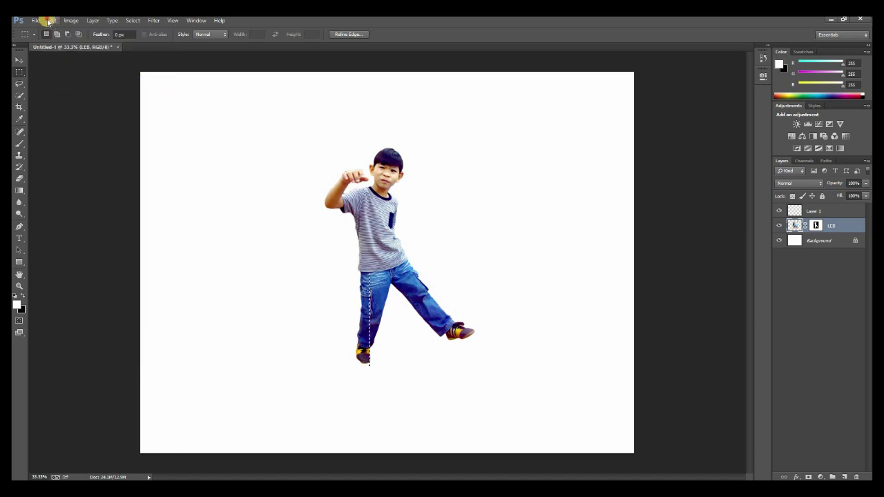
left_click(52, 20)
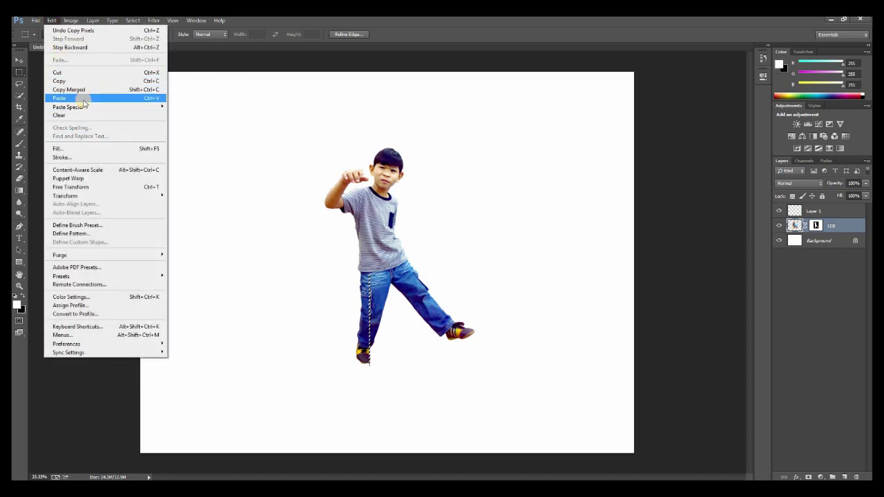
left_click(82, 100)
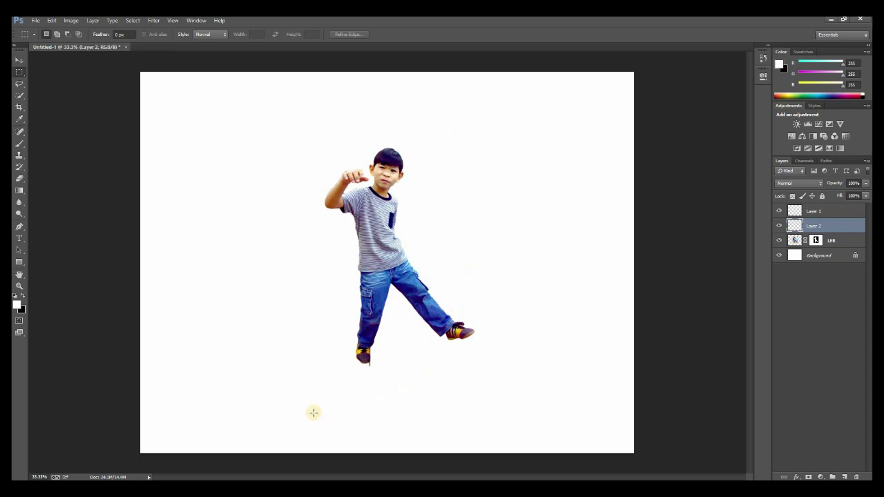
Step: Stretch the pasted leg strip horizontally across the canvas and move the resulting band down below the boy's feet
key("ctrl+t")
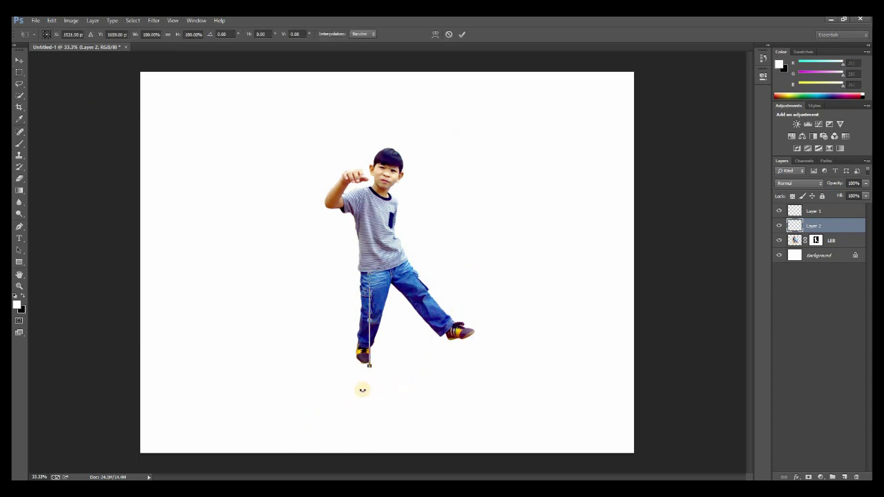
left_click_drag(372, 319, 636, 320)
left_click_drag(369, 320, 141, 322)
double_click(245, 326)
left_click_drag(165, 196, 159, 287)
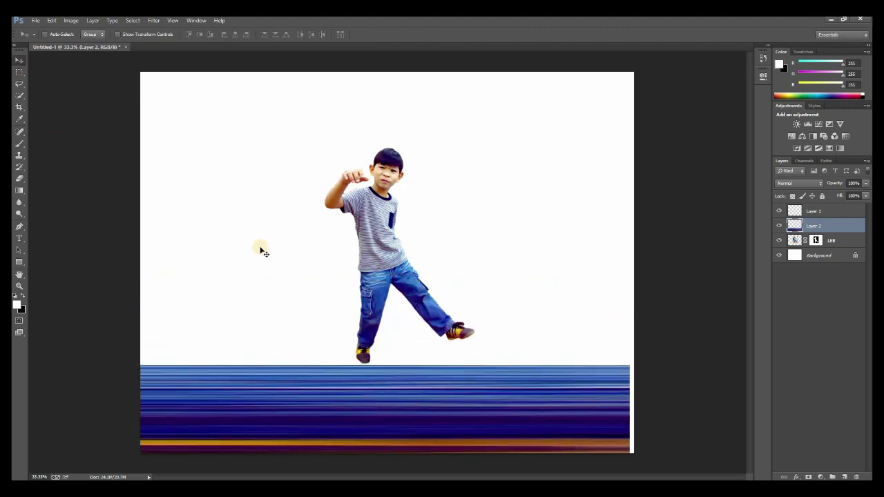
Step: Copy a very thin vertical strip from the boy's face to his shirt hem from the photo layer and paste it
key("m")
left_click_drag(375, 166, 387, 276)
left_click(829, 241)
left_click(52, 21)
left_click(68, 81)
left_click(53, 22)
left_click(73, 98)
Step: Stretch the pasted upper-body strip across the full canvas width and move the band down about 5.5 cm, above the blue leg band
key("ctrl+t")
left_click_drag(378, 219, 142, 214)
double_click(372, 246)
left_click_drag(372, 246, 371, 343)
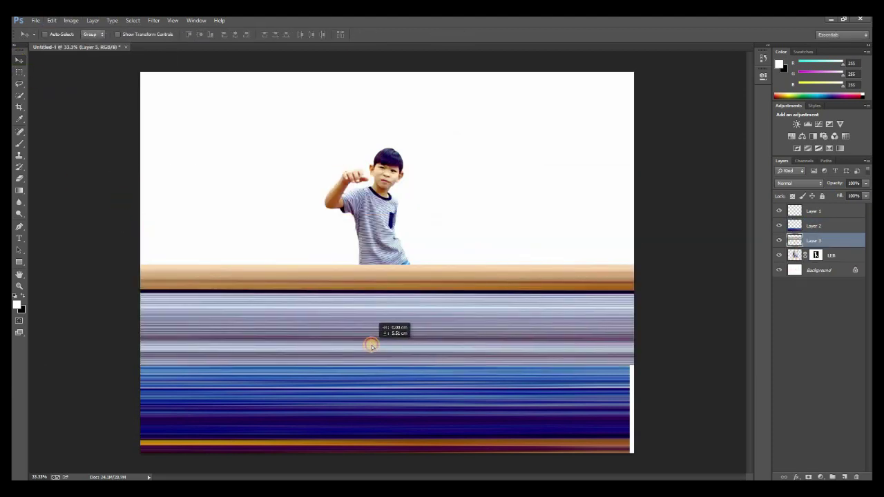
Step: Reposition the leg and upper-body bands so they meet without a gap and span the full canvas width
left_click_drag(475, 410, 484, 415)
left_click(817, 239, "ctrl")
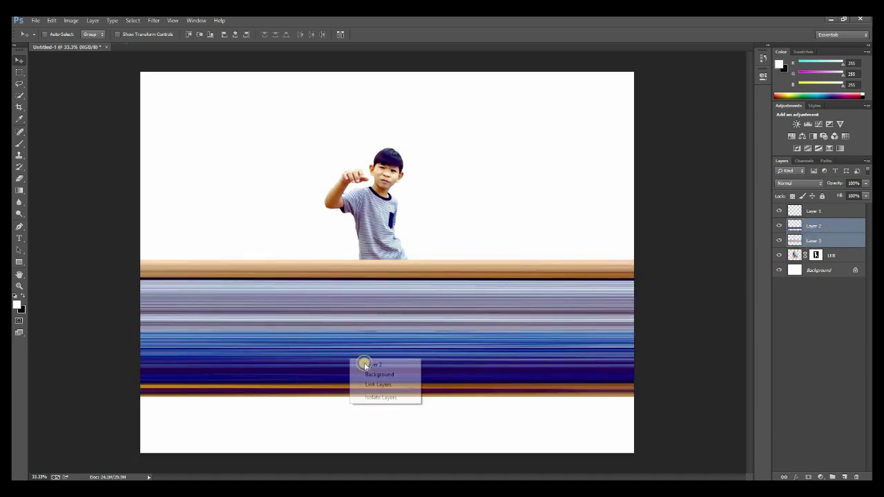
right_click(357, 361)
left_click(364, 364)
left_click_drag(366, 370, 367, 365)
right_click(359, 321)
left_click(369, 321)
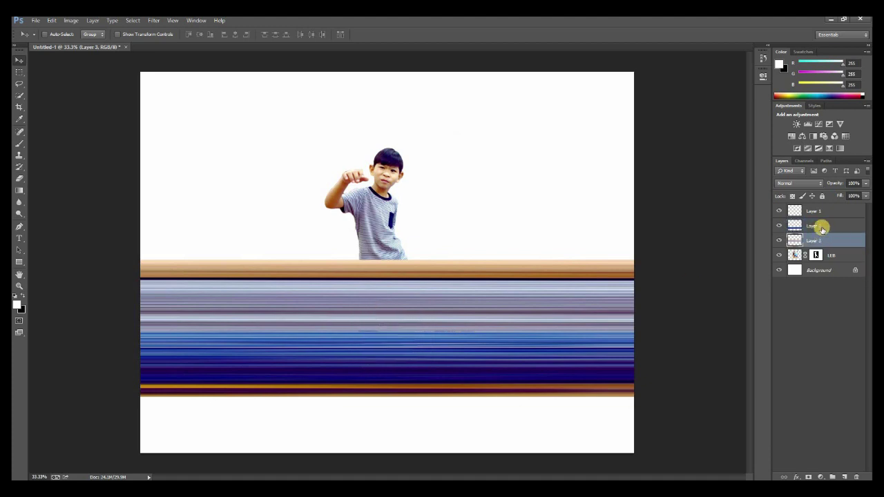
Step: Merge the leg band and upper-body band layers into one layer
left_click(819, 229, "ctrl")
right_click(829, 233)
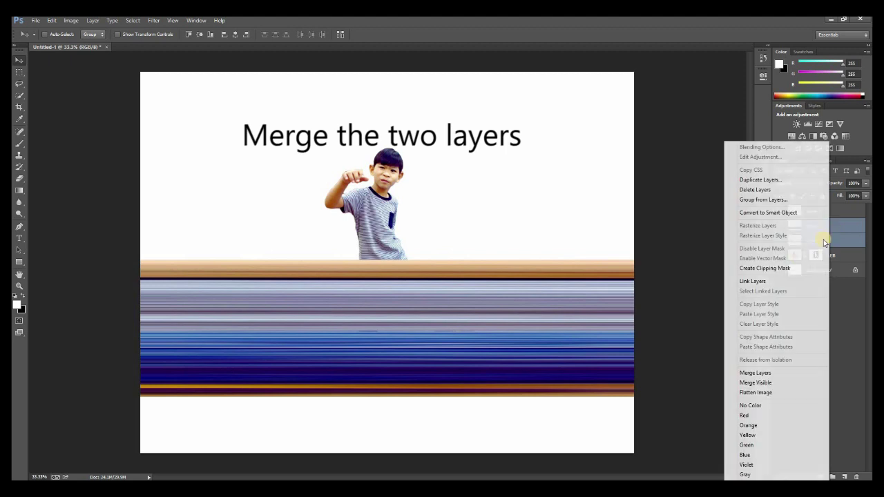
left_click(757, 373)
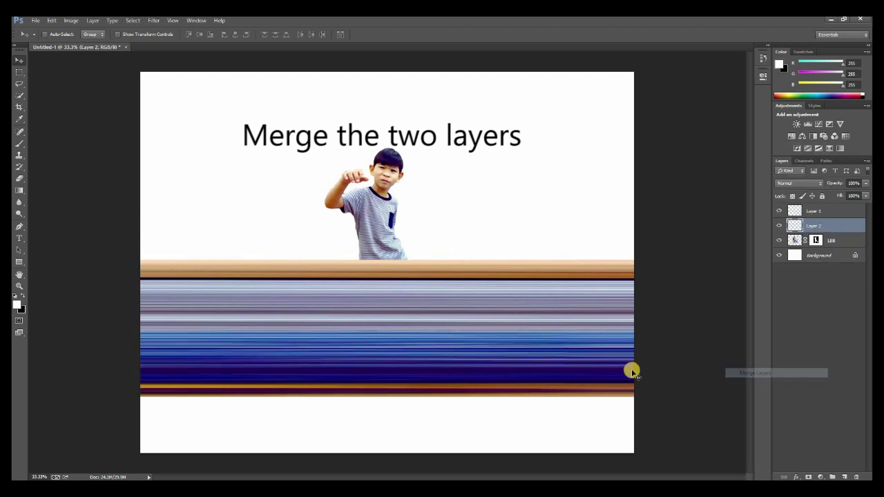
Step: Stretch the merged band vertically in two transforms until its upper edge reaches the top of the boy's head
key("ctrl+t")
left_click_drag(390, 261, 392, 205)
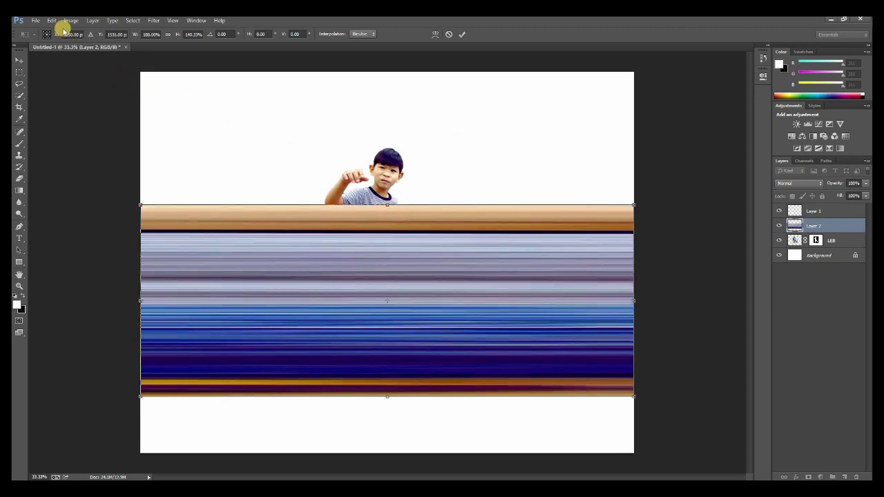
double_click(249, 256)
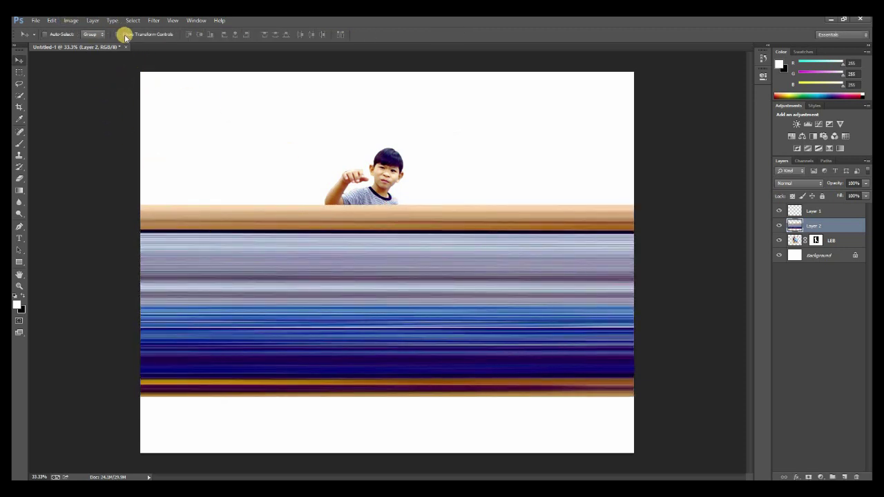
key("ctrl+t")
left_click_drag(388, 204, 392, 146)
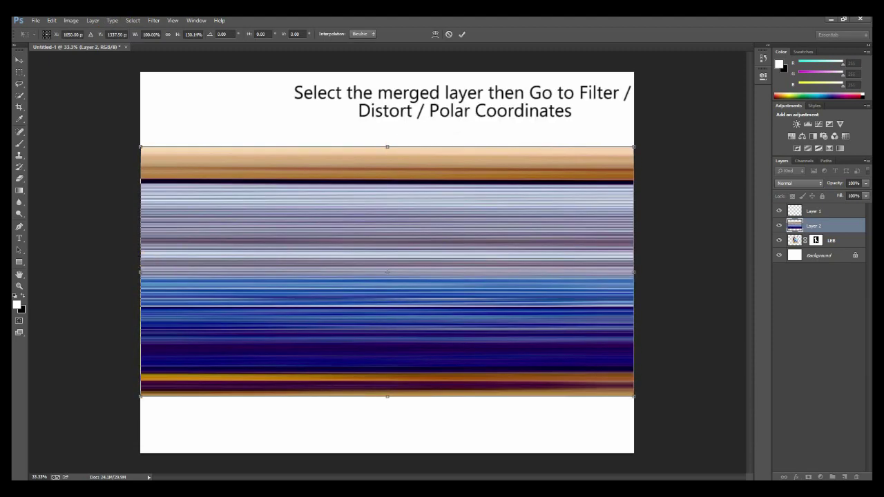
left_click(155, 20)
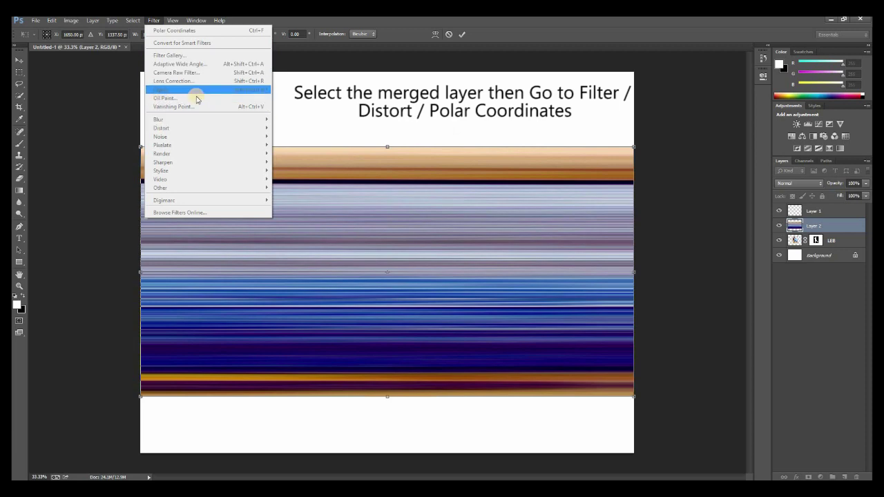
left_click(425, 233)
key("Return")
Step: Apply the Polar Coordinates distortion to the merged band with Rectangular to Polar, previewing the whole ring
left_click(153, 20)
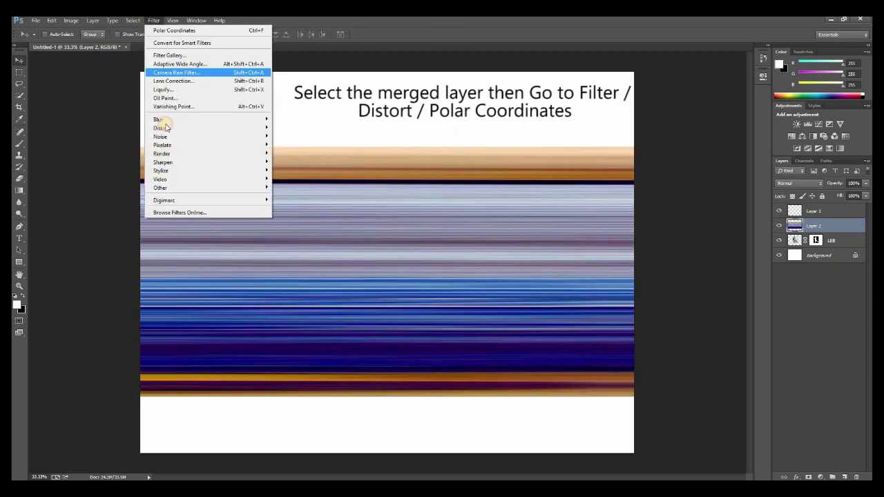
mouse_move(185, 129)
left_click(306, 144)
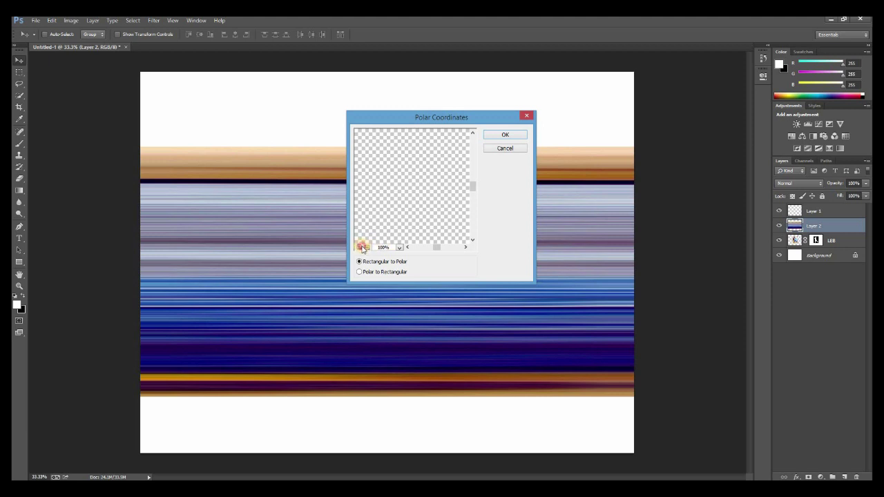
left_click(362, 248)
left_click(362, 248)
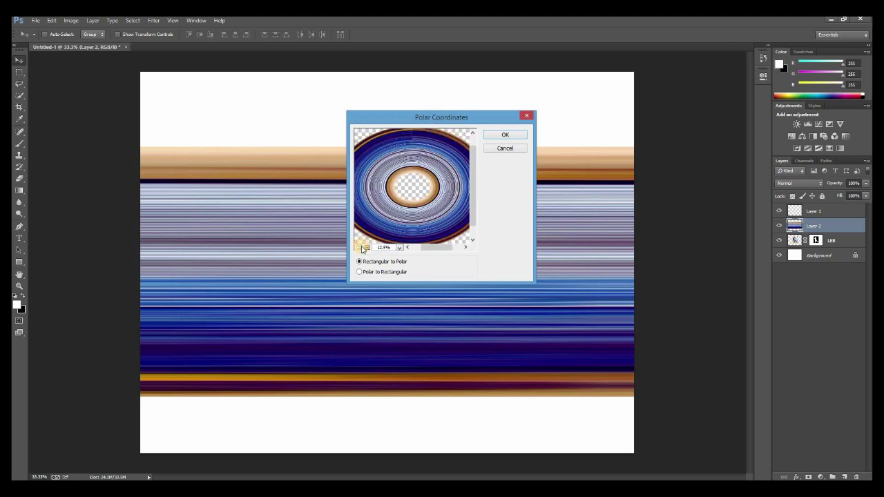
left_click(493, 136)
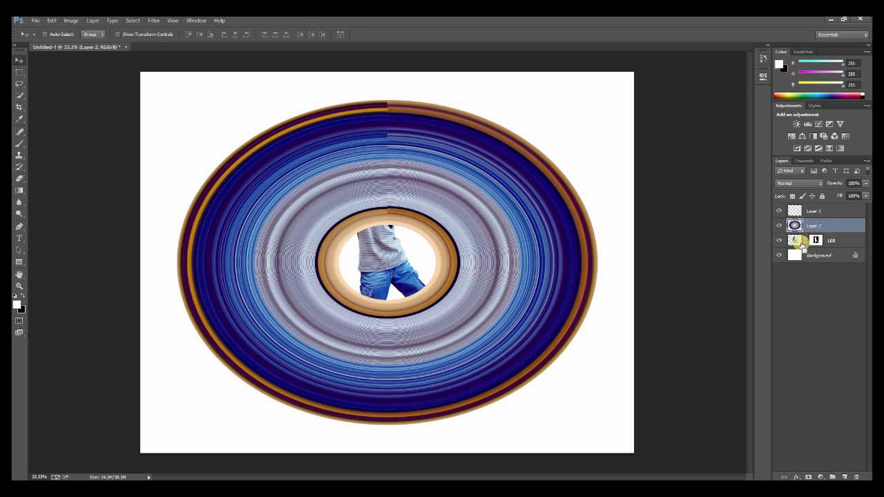
Step: Scale the ring proportionally to about 83% and place its layer beneath the boy's photo layer
key("ctrl+t")
left_click_drag(598, 425, 528, 369)
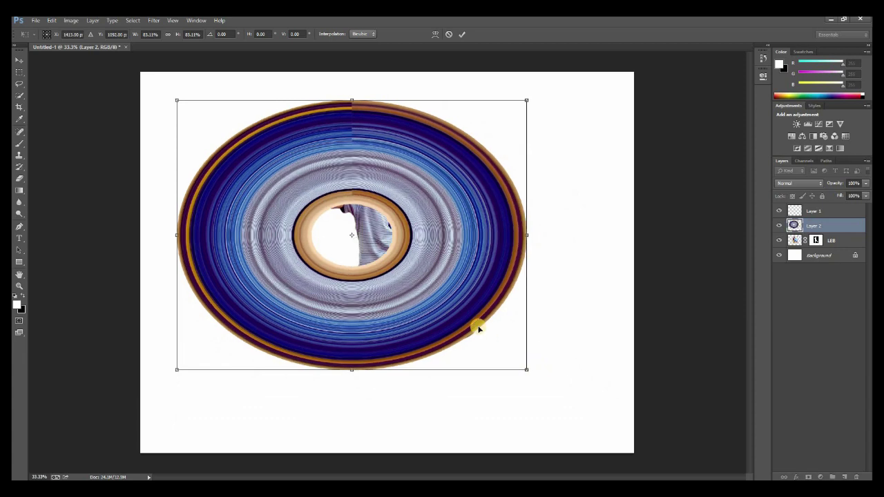
key("Return")
left_click_drag(827, 229, 815, 245)
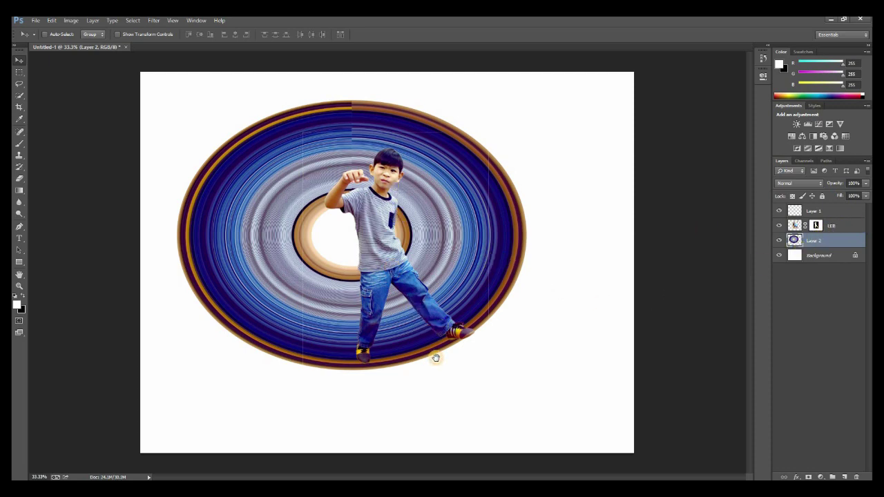
Step: Switch to the Eraser tool and enlarge its brush
left_click(794, 226)
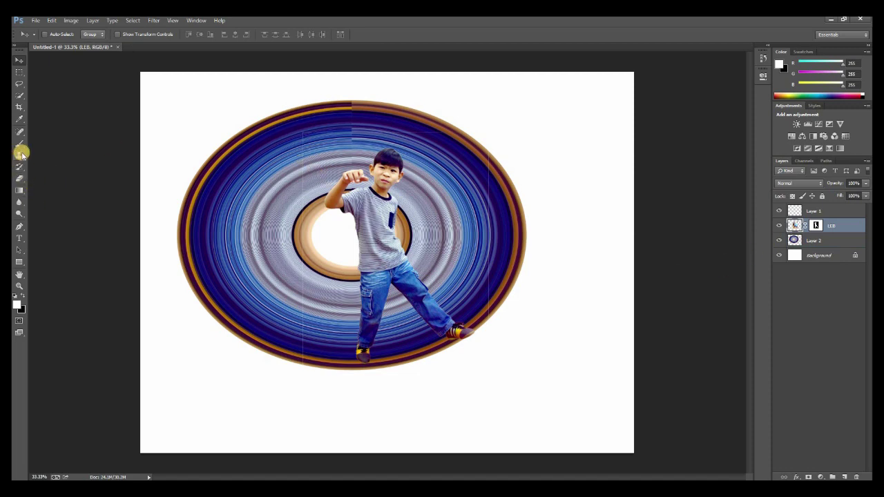
left_click(19, 178)
right_click(297, 139)
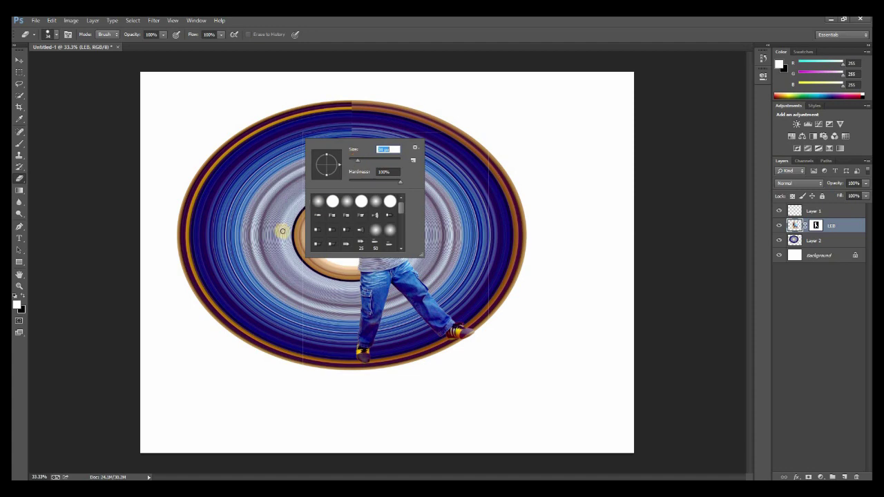
left_click_drag(372, 162, 380, 161)
left_click(300, 137)
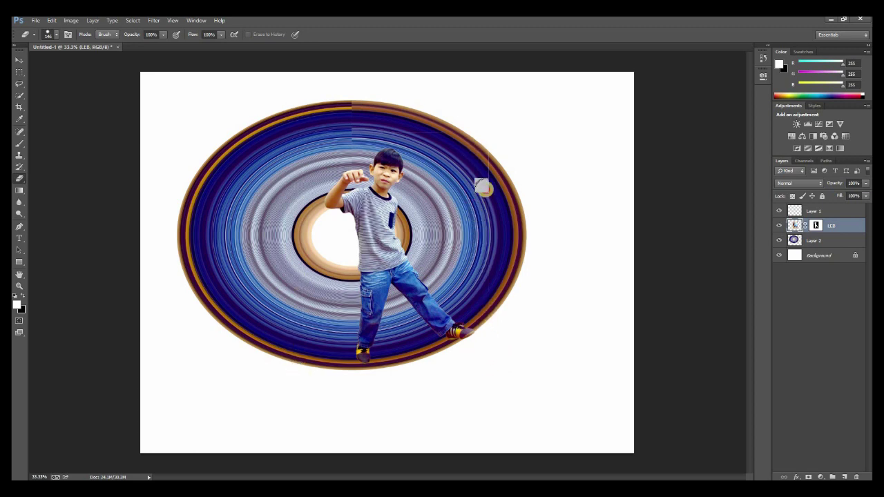
Step: Reshape the ring layer into a near-perfect circle centred behind the boy, spanning from his head to his standing foot
left_click(20, 61)
right_click(233, 157)
left_click(242, 165)
key("ctrl+t")
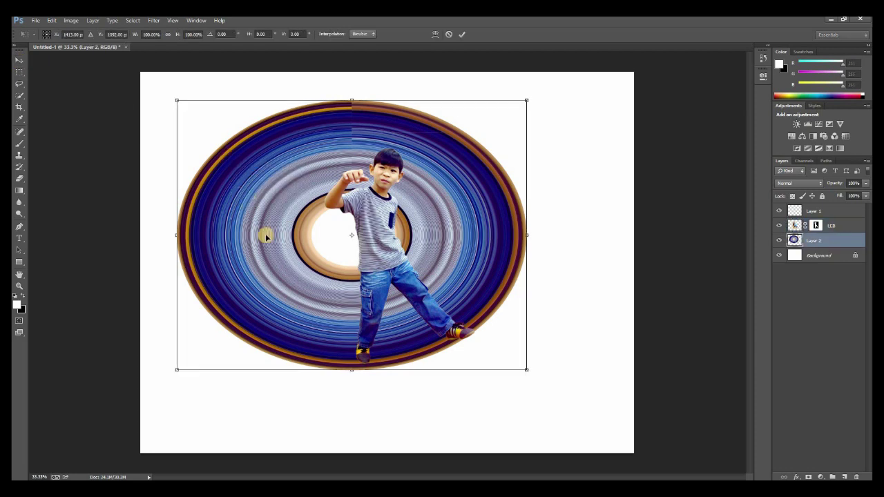
left_click_drag(197, 102, 293, 147)
left_click_drag(458, 200, 440, 204)
left_click_drag(509, 373, 505, 368)
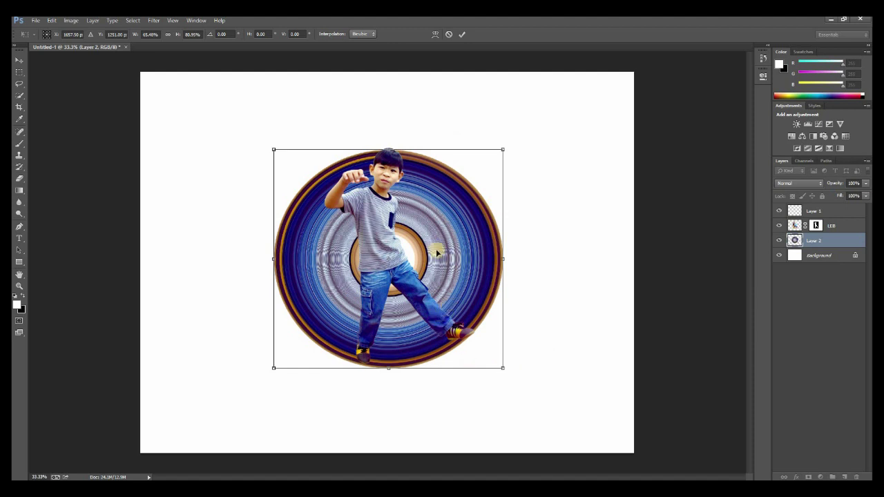
left_click_drag(273, 150, 272, 148)
double_click(454, 248)
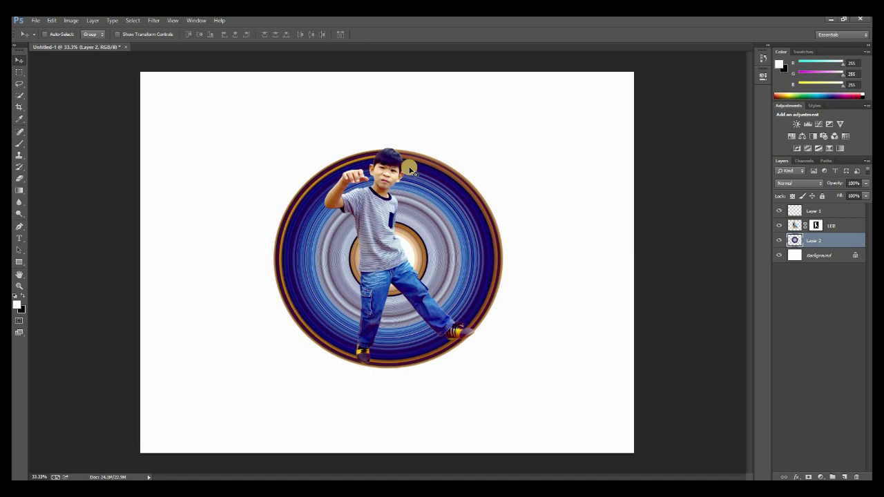
Step: Stretch the ring's upper edge slightly upward so it meets the top of the boy's head
key("ctrl+t")
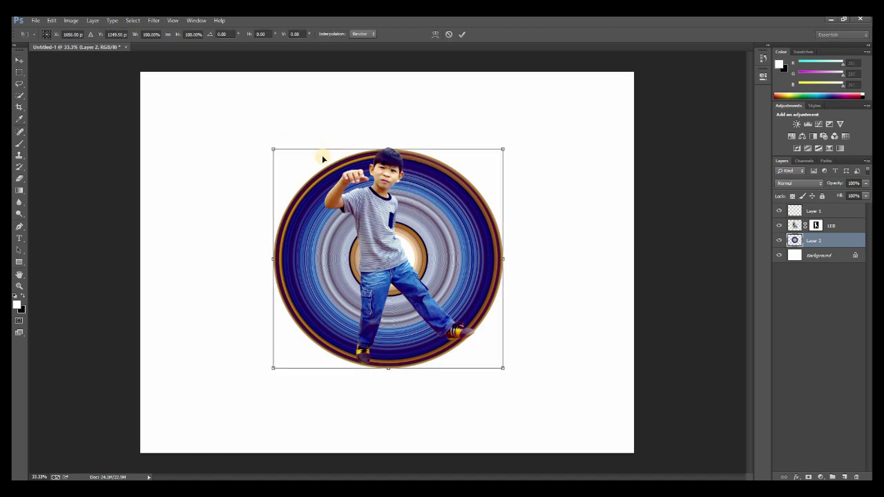
left_click_drag(388, 147, 389, 146)
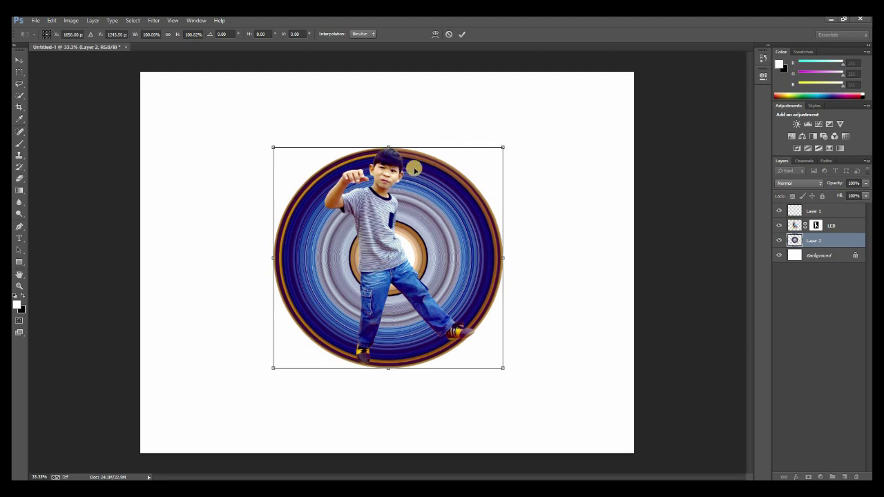
key("Return")
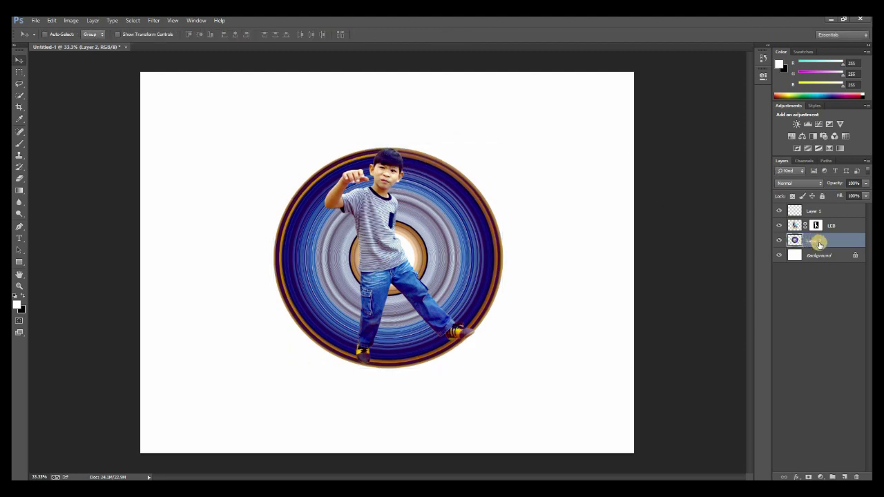
Step: Erase the part of the ring on the open side between the boy's head and his outstretched shoe
left_click(19, 178)
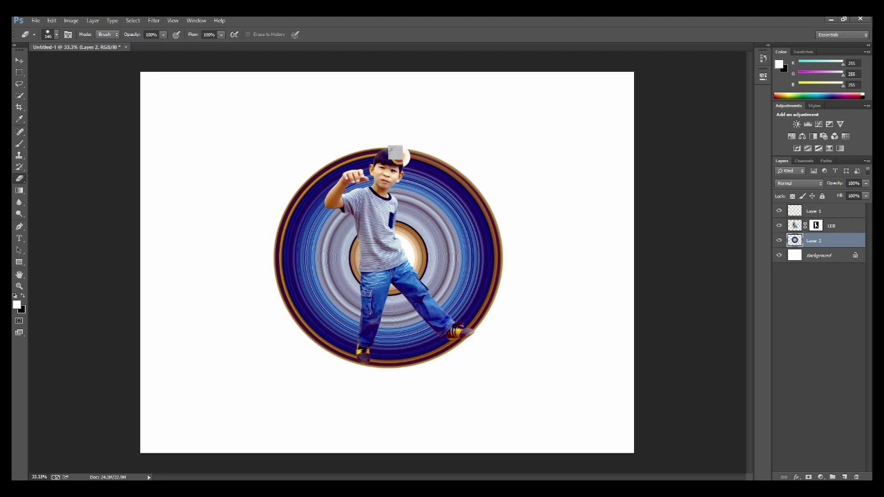
mouse_move(399, 155)
left_mouse_down()
mouse_move(457, 181)
mouse_move(493, 237)
mouse_move(490, 222)
mouse_move(492, 279)
mouse_move(478, 314)
mouse_move(444, 301)
mouse_move(393, 233)
mouse_move(388, 189)
mouse_move(400, 170)
mouse_move(422, 169)
mouse_move(482, 255)
mouse_move(482, 293)
mouse_move(462, 290)
mouse_move(404, 225)
mouse_move(400, 196)
mouse_move(418, 188)
mouse_move(461, 248)
mouse_move(474, 303)
mouse_move(426, 218)
mouse_move(405, 202)
mouse_move(443, 254)
mouse_move(413, 221)
mouse_move(478, 297)
mouse_move(437, 230)
mouse_move(440, 266)
mouse_move(434, 261)
mouse_move(413, 167)
mouse_move(406, 237)
left_mouse_up()
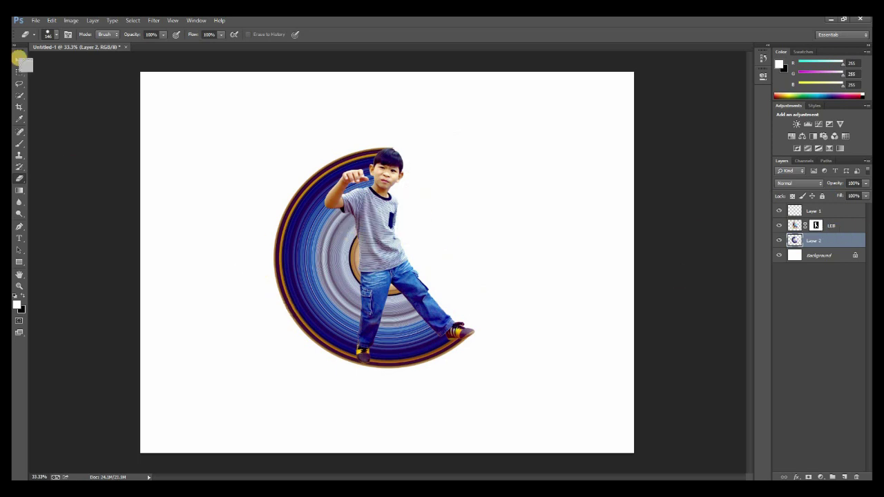
left_click(19, 60)
Step: Enlarge the boy's photo layer slightly, to about 101%, so his head and shoes cover the ends of the ring
left_click(19, 286)
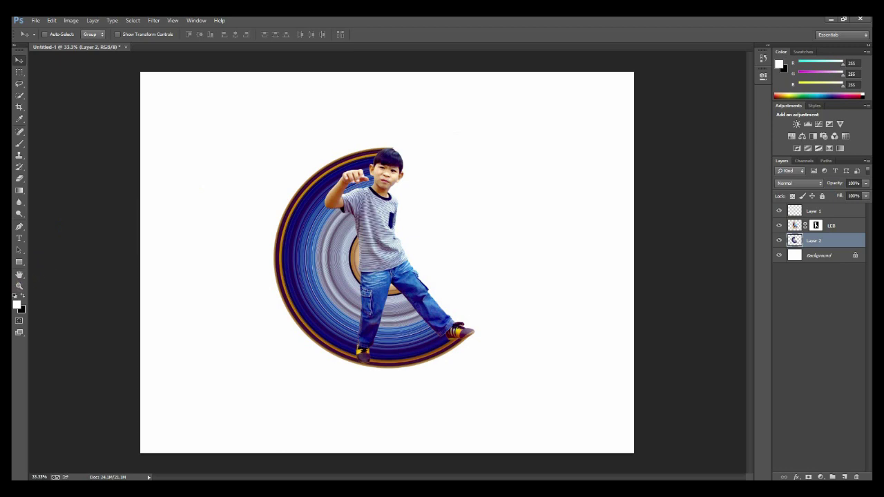
left_click(403, 183)
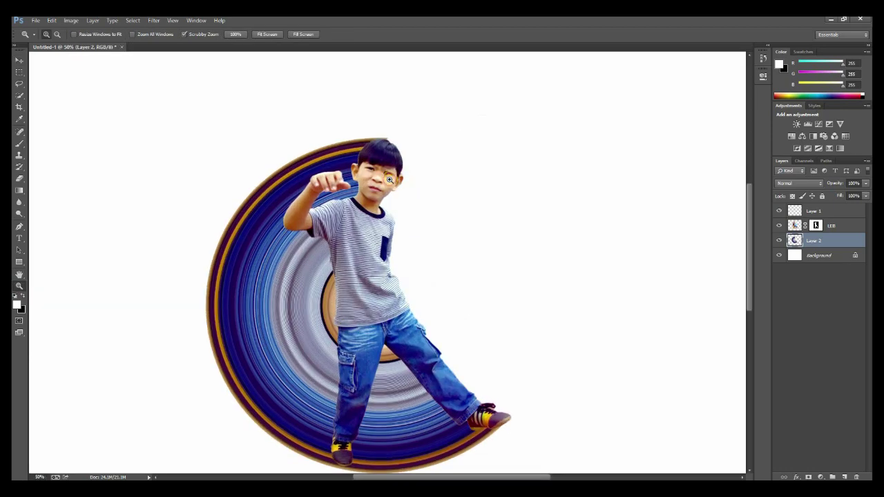
left_click(401, 181)
left_click(19, 60)
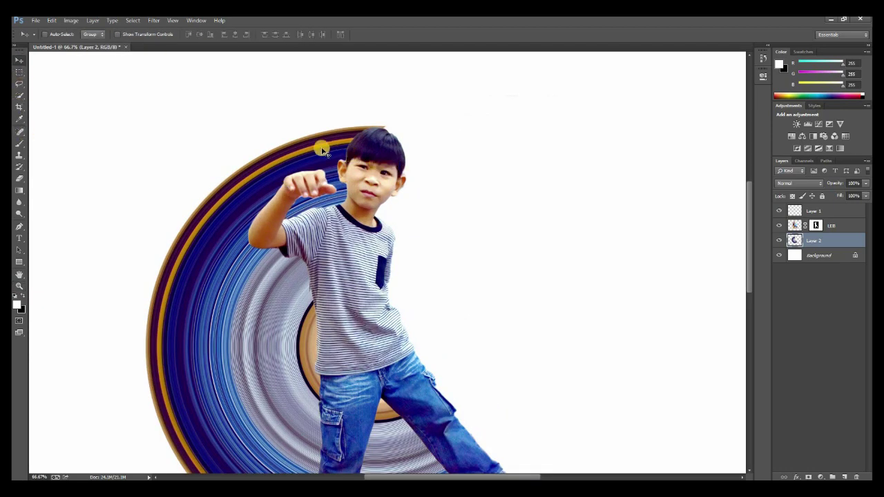
right_click(315, 149)
right_click(395, 150)
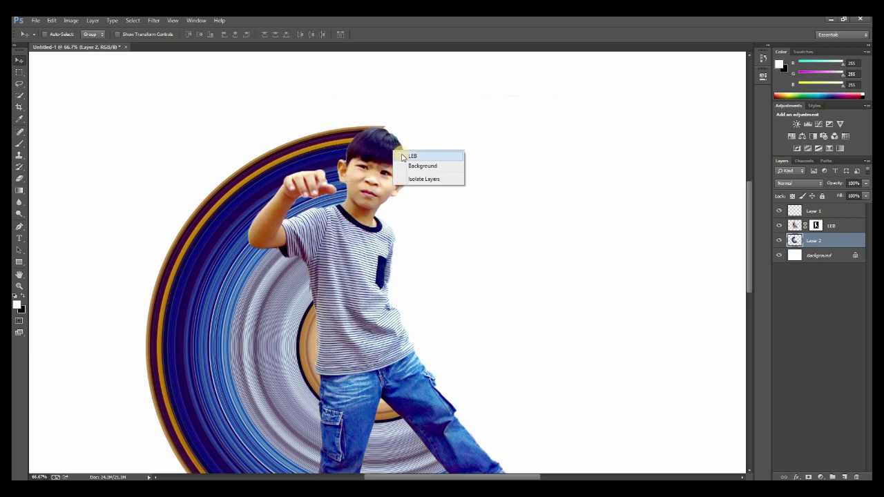
left_click(403, 157)
key("ctrl+t")
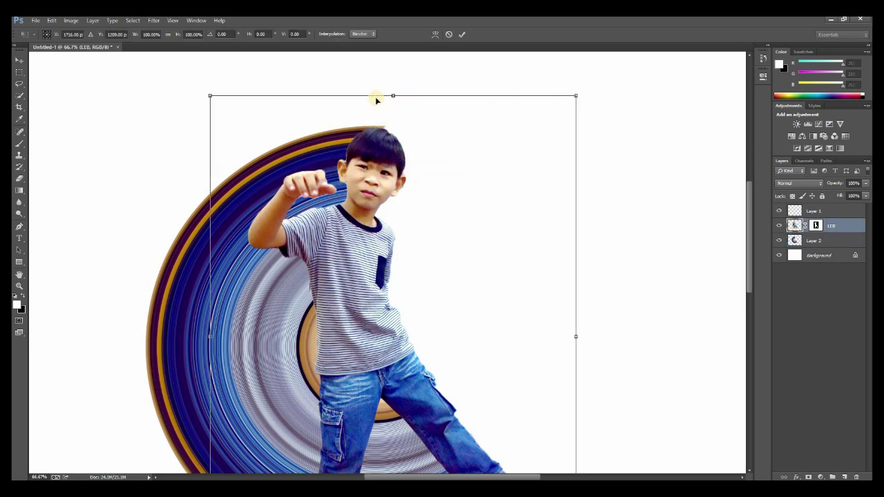
left_click_drag(210, 94, 205, 89)
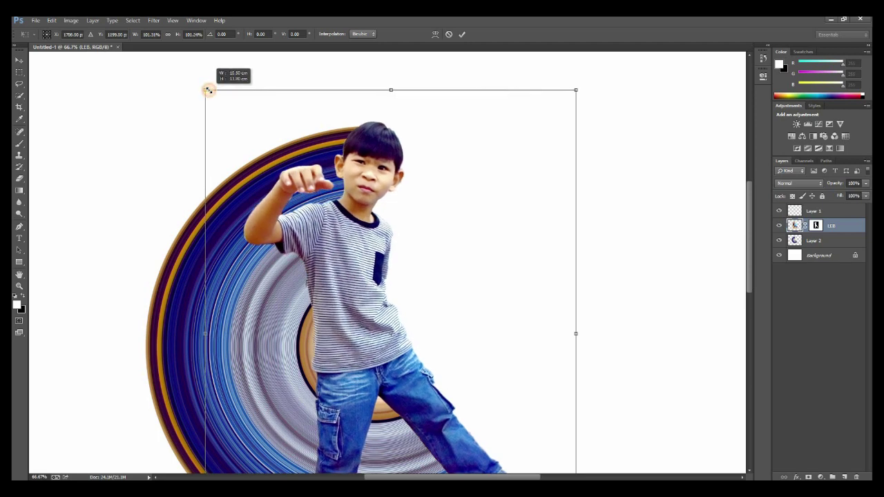
left_click(466, 35)
scroll(349, 300, "down", 3)
scroll(344, 304, "down", 2)
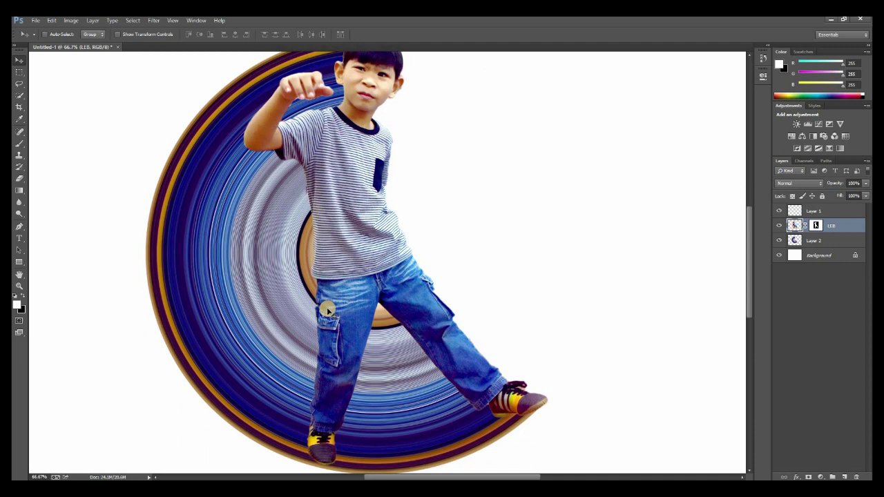
Step: Erase the stray thin lines left on the white area above the boy
key("ctrl+minus")
key("ctrl+minus")
key("ctrl+minus")
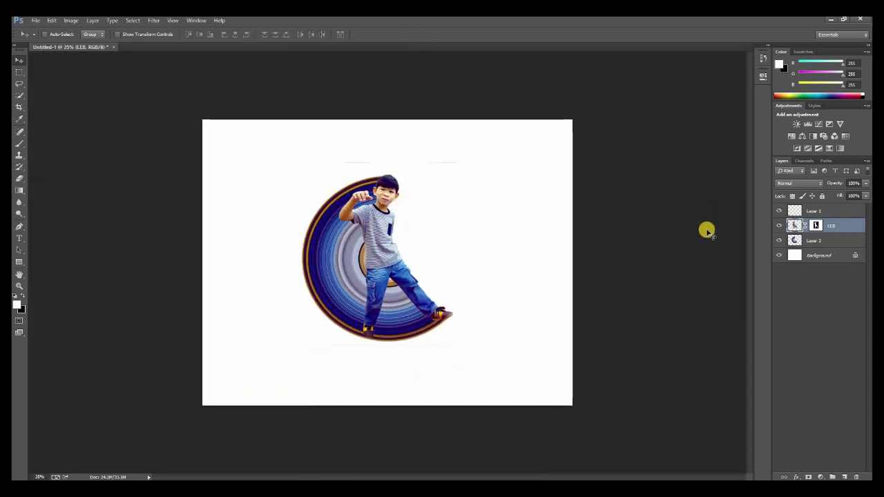
left_click(21, 180)
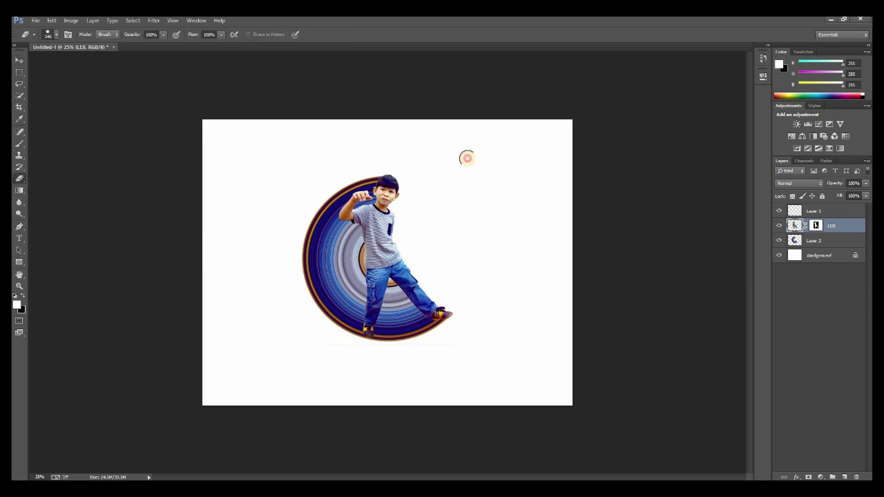
left_click(22, 62)
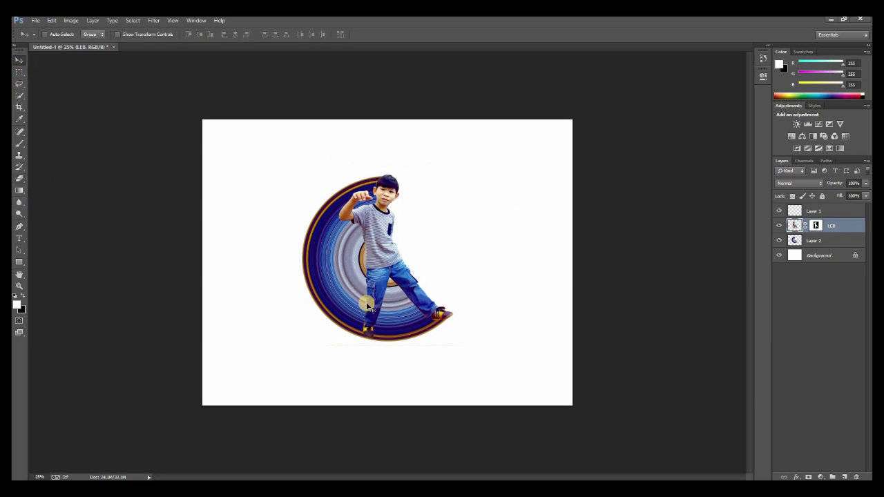
right_click(389, 295)
left_click(391, 239)
left_click(796, 477)
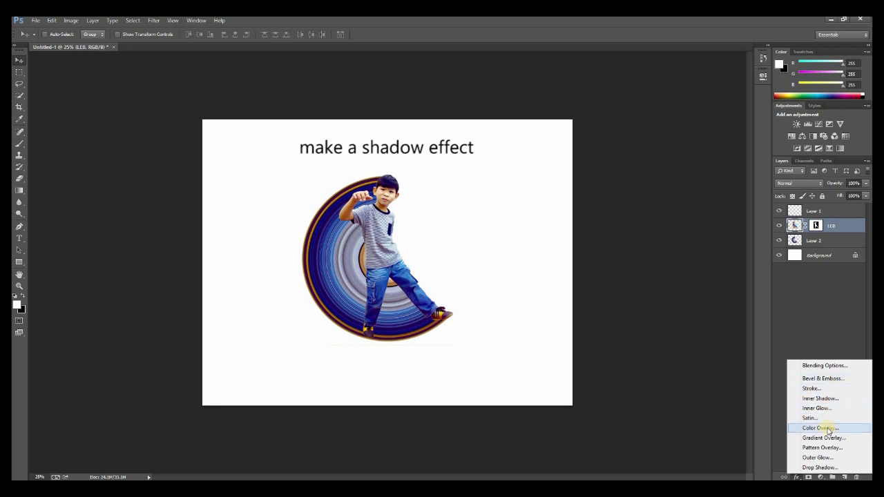
left_click(820, 467)
left_click_drag(484, 108, 683, 132)
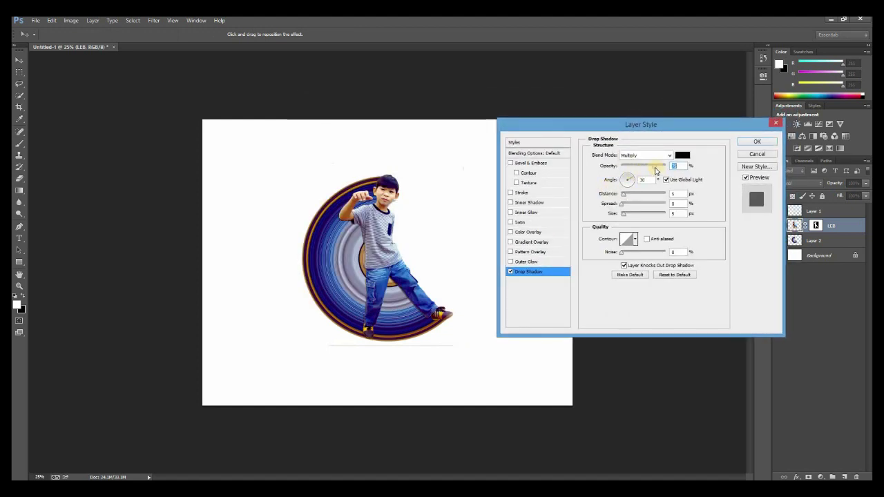
left_click_drag(653, 170, 649, 170)
Step: Duplicate the boy's LEB layer, and flatten the lower one's mask by converting it to a smart object and rasterizing it
double_click(834, 241)
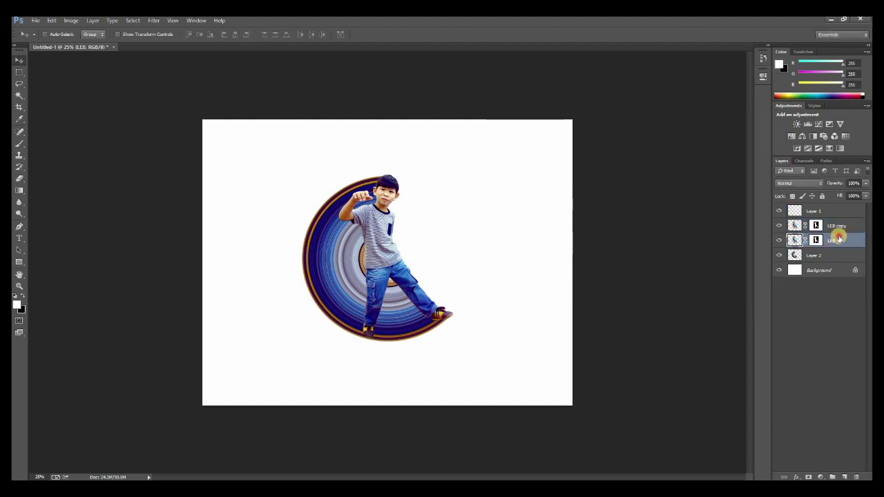
right_click(840, 240)
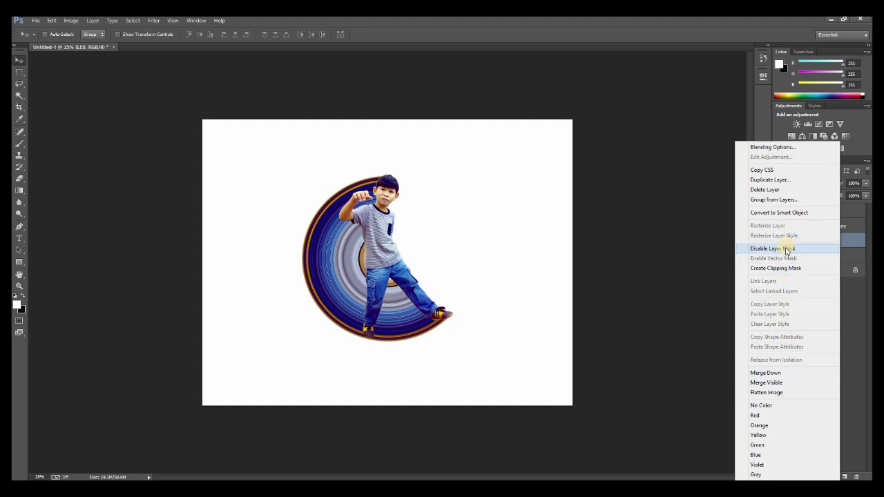
left_click(770, 213)
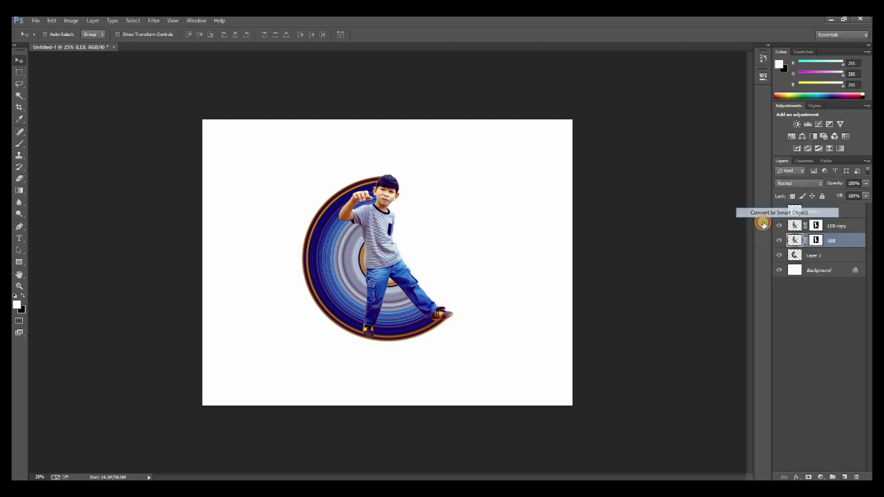
right_click(818, 239)
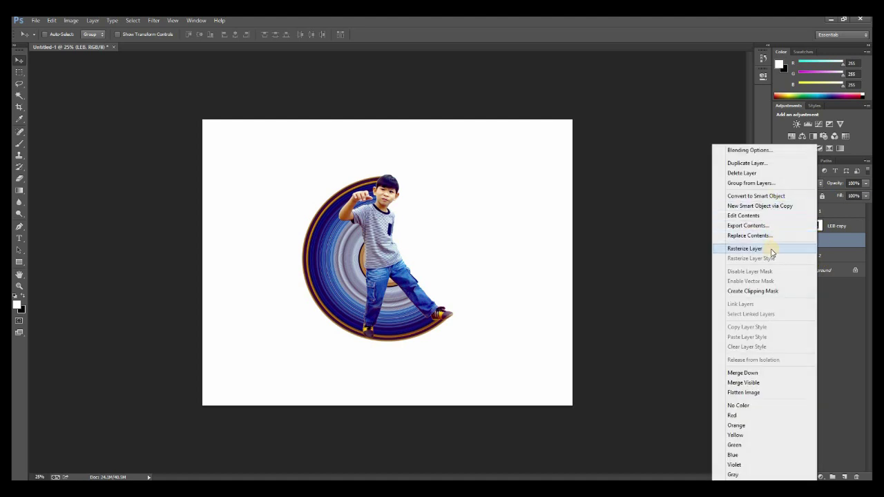
left_click(770, 248)
Step: Select the boy's shape on the rasterized LEB layer with an inverted Magic Wand selection, and make black the foreground colour
left_click(19, 96)
left_click(305, 171)
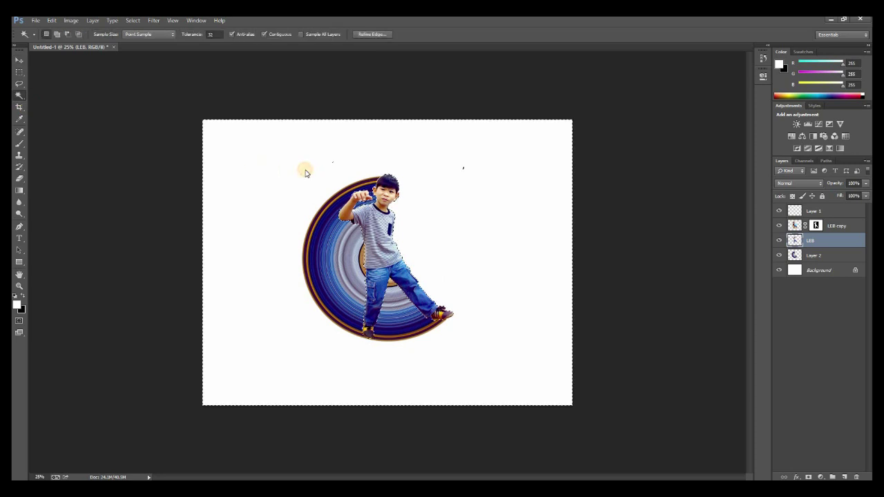
key("ctrl+shift+i")
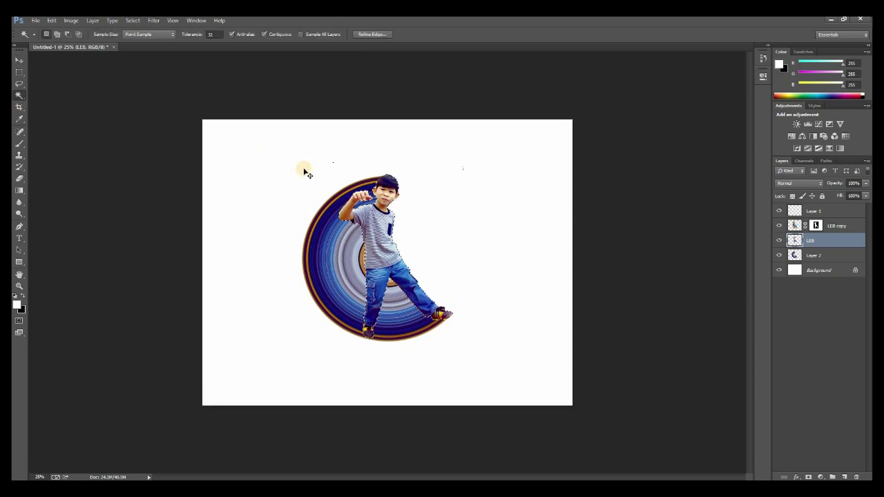
left_click(23, 295)
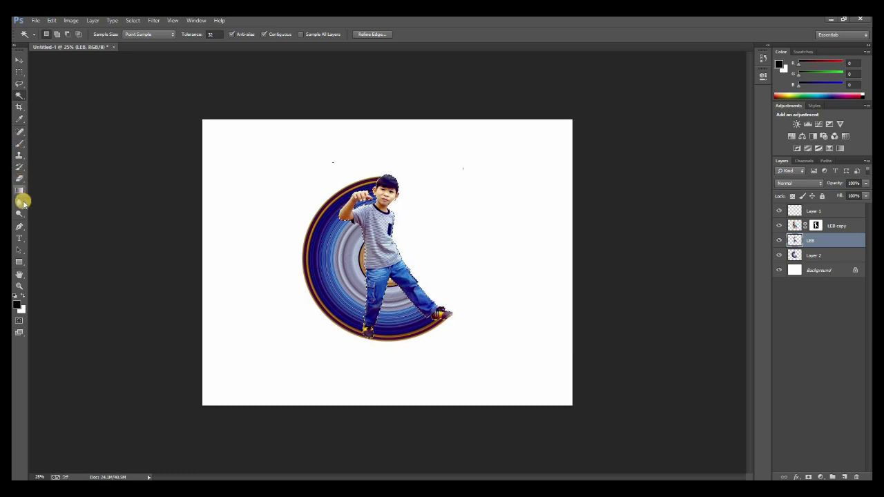
Step: Move the selected boy on the LEB layer clear of the ring, onto the empty white area beside the original
left_click_drag(23, 191, 55, 200)
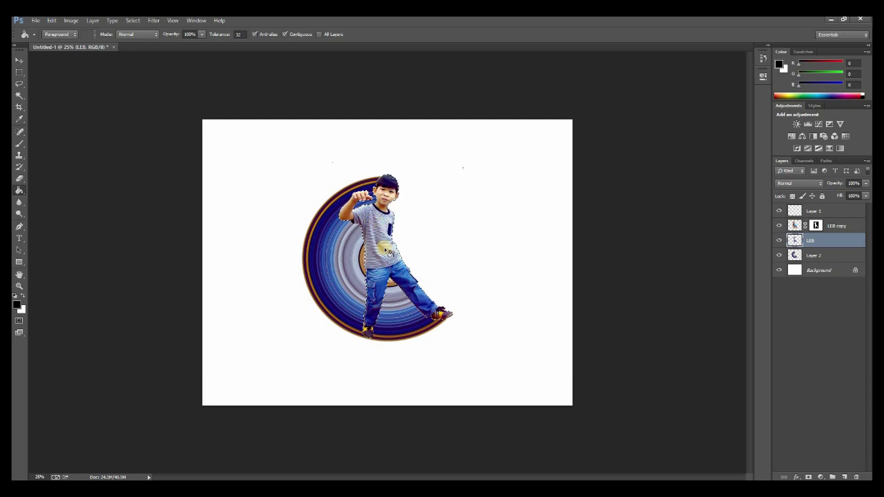
left_click(19, 60)
left_click_drag(387, 239, 512, 236)
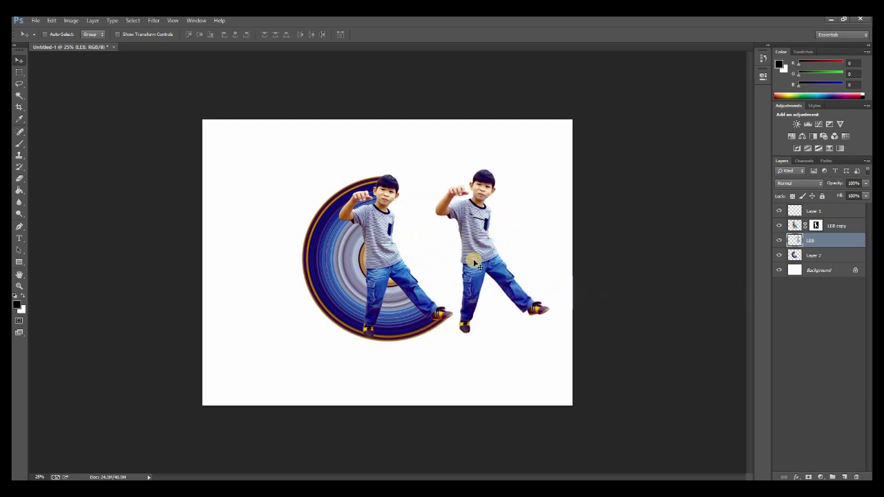
left_click(20, 107)
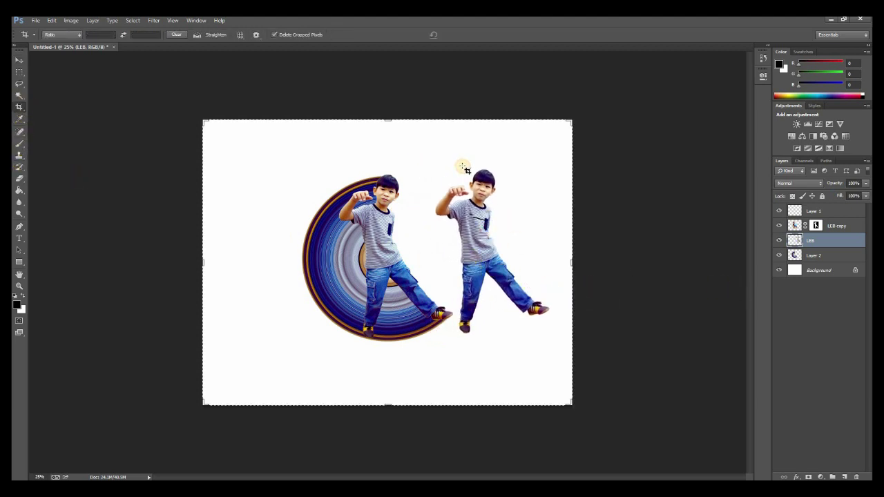
right_click(434, 165)
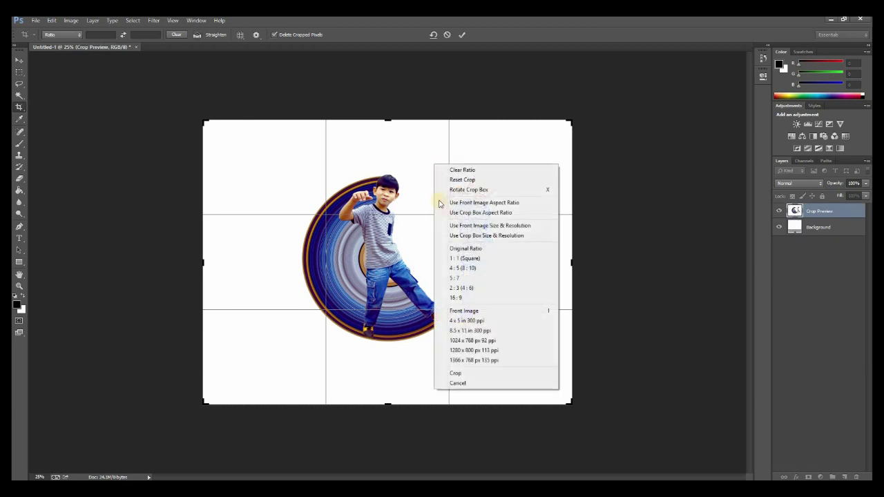
left_click(457, 383)
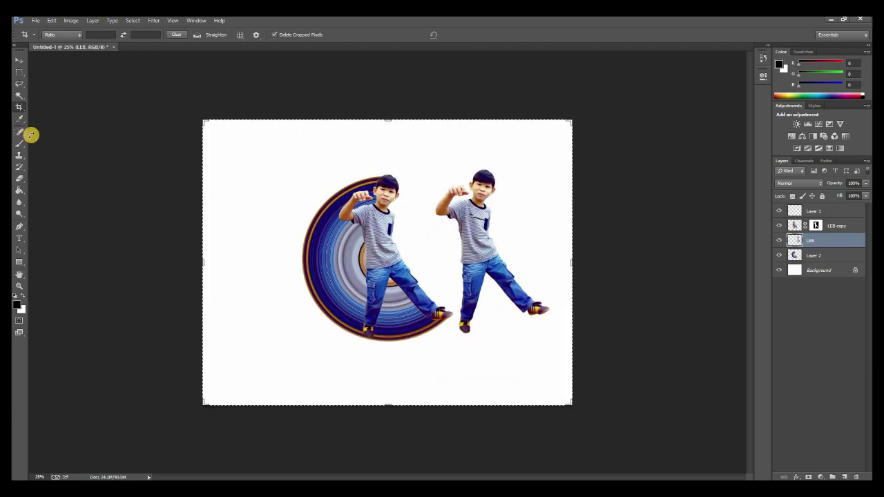
left_click(19, 190)
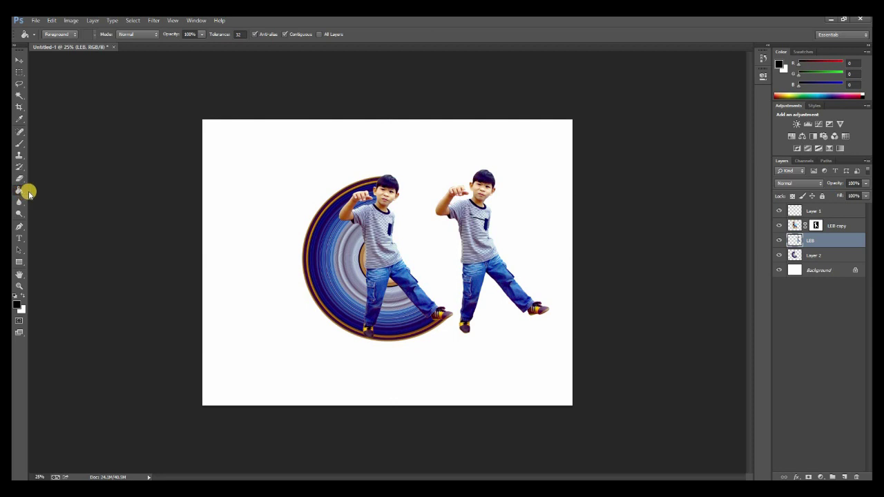
Step: Select the displaced boy's shape with an inverted Magic Wand selection, fill it with black on a new layer, and deselect
left_click(19, 95)
left_click(471, 145)
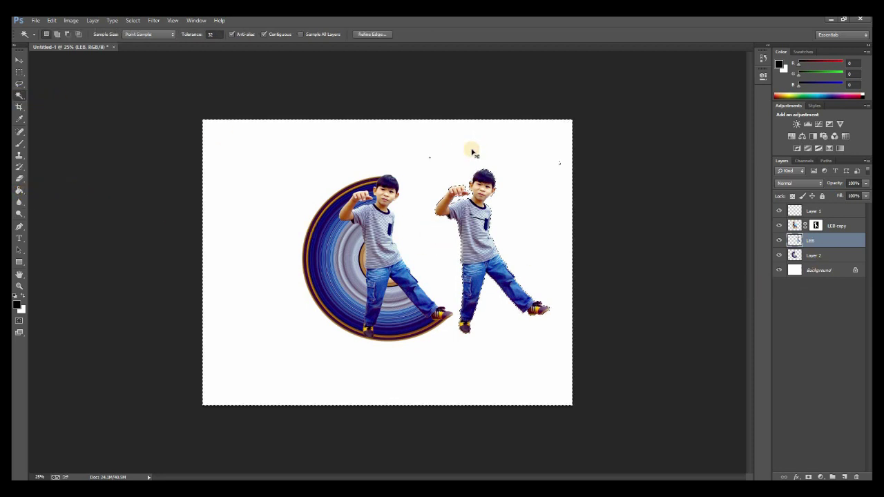
key("ctrl+shift+i")
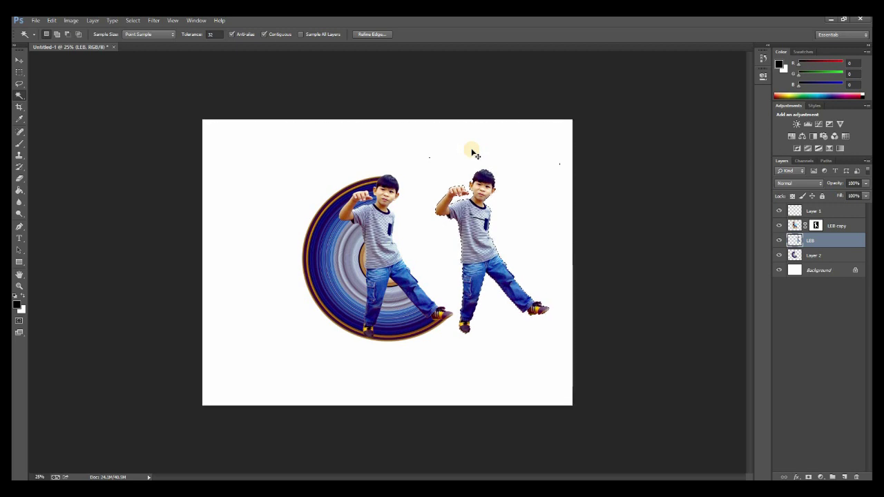
left_click(843, 475)
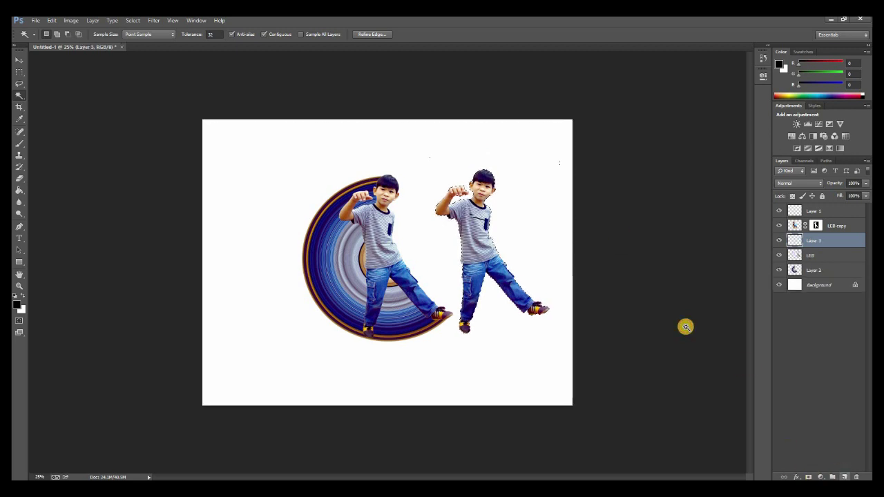
left_click(19, 186)
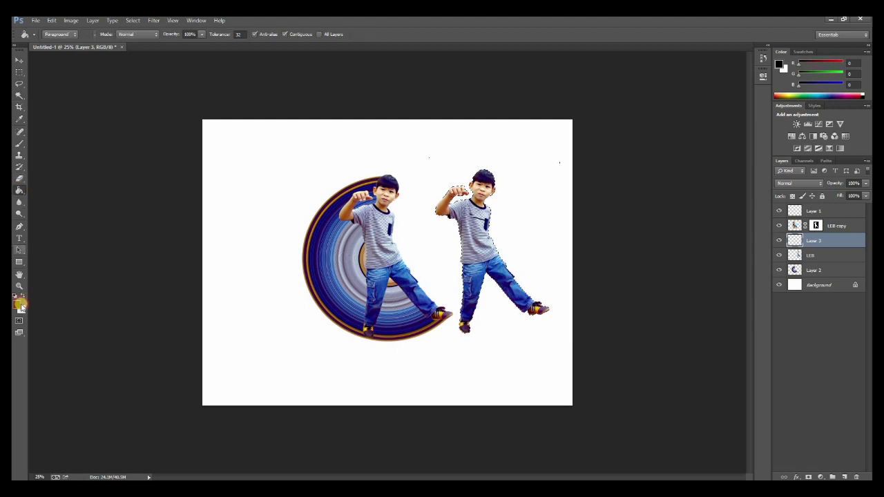
left_click(474, 210)
key("ctrl+d")
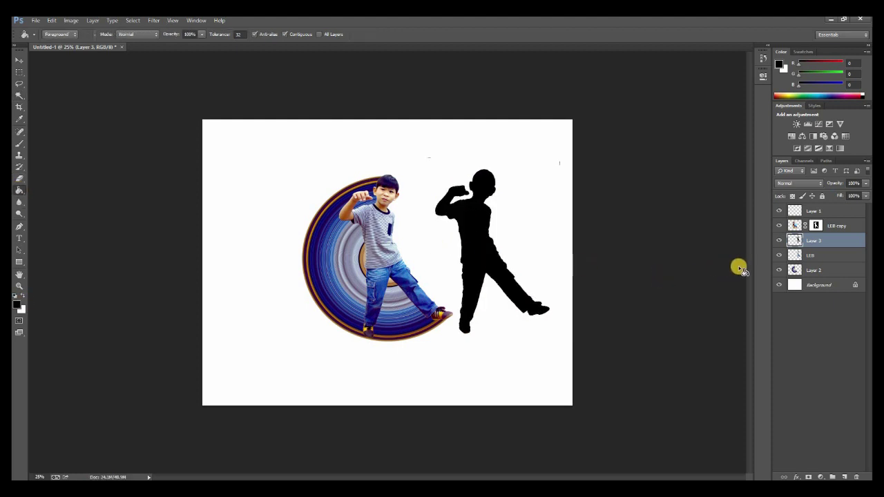
Step: Hide the LEB photo layer beneath the black silhouette and shift the silhouette slightly up and toward the ring
left_click(778, 255)
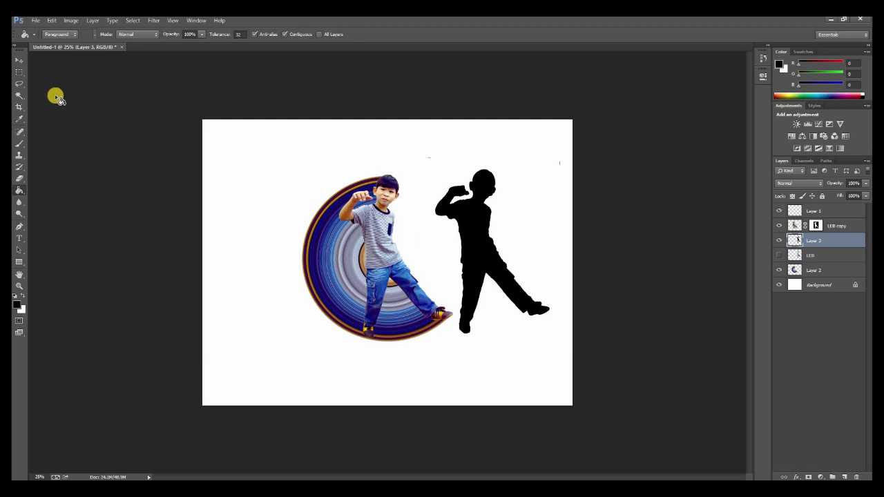
left_click(19, 60)
left_click_drag(473, 243, 463, 235)
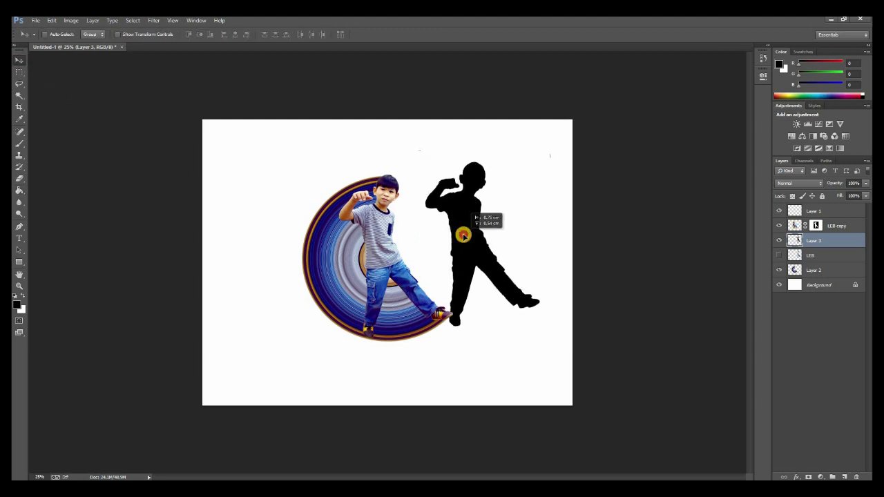
Step: Erase the stray black specks around the silhouette and nudge it slightly upward
left_click(19, 180)
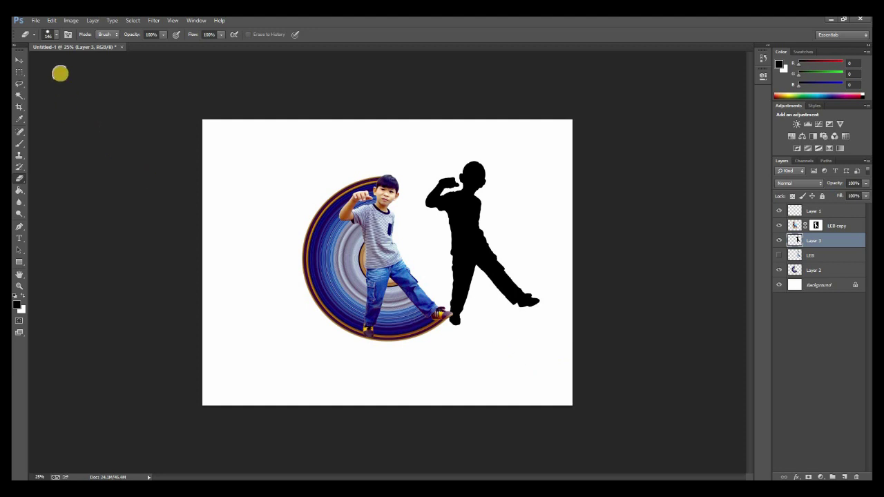
left_click(21, 61)
mouse_move(449, 203)
left_mouse_down()
mouse_move(442, 216)
mouse_move(366, 237)
mouse_move(460, 210)
left_mouse_up()
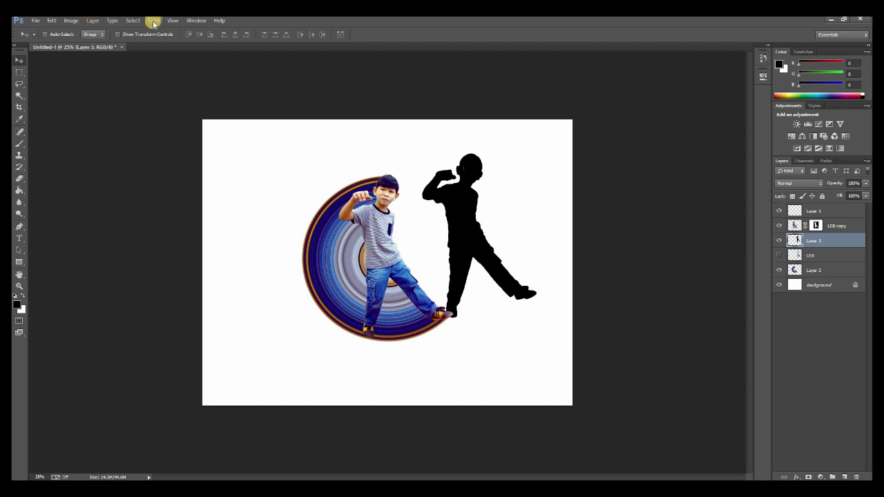
Step: Apply a Gaussian Blur of about 48 pixels to the black silhouette and place it directly behind the boy as his shadow
left_click(153, 20)
mouse_move(175, 118)
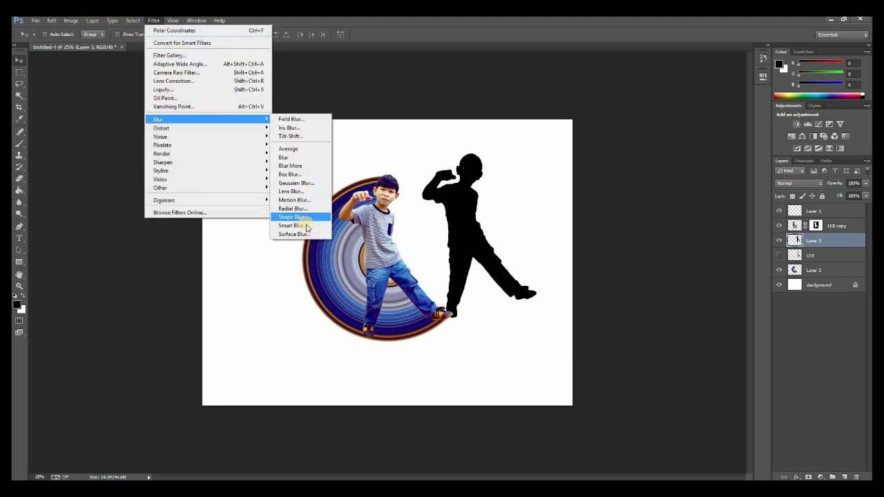
left_click(322, 186)
left_click_drag(433, 114, 248, 127)
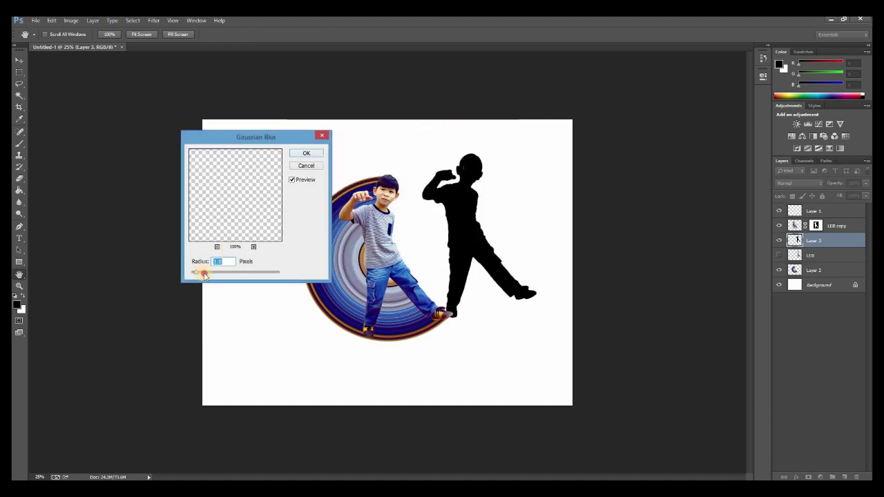
left_click_drag(218, 276, 241, 277)
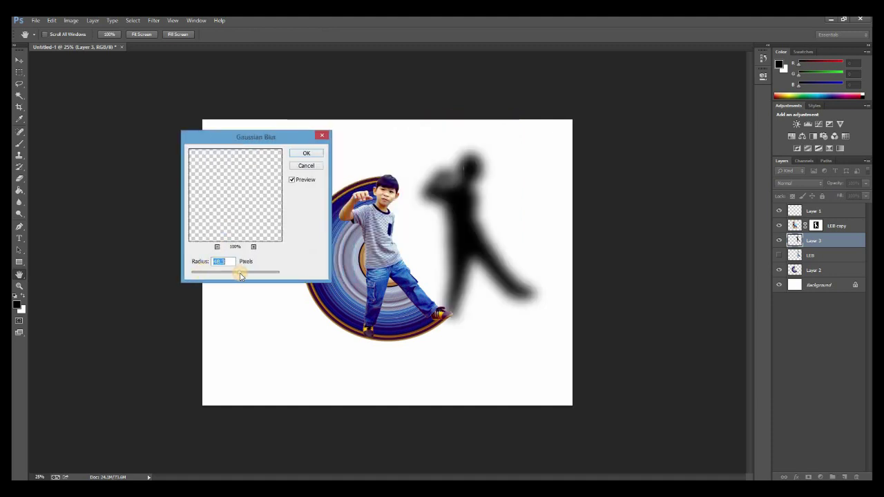
left_click(307, 154)
left_click_drag(464, 218, 377, 244)
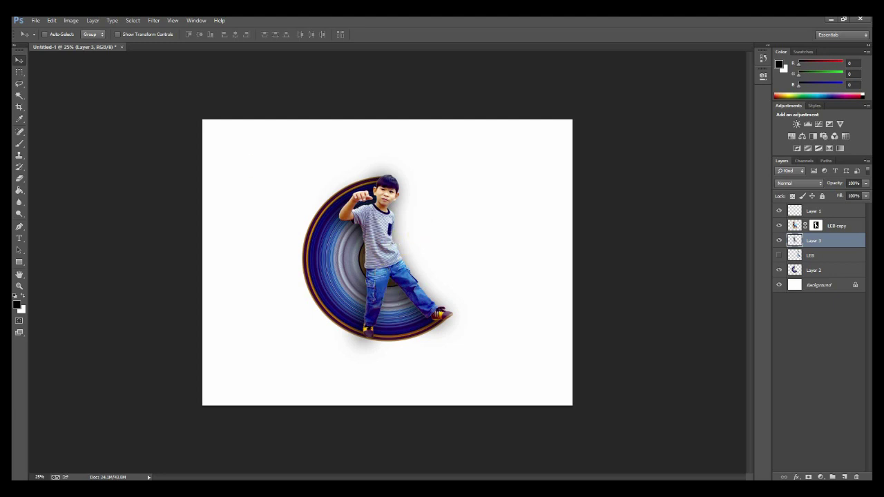
Step: Erase the shadow spilling onto the white area around the boy's head and along his open side with a soft 244 px eraser
left_click(21, 178)
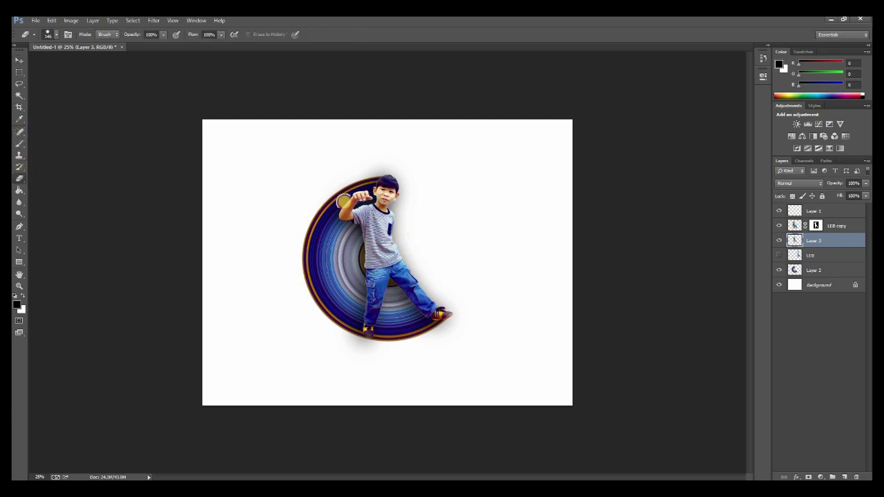
right_click(445, 183)
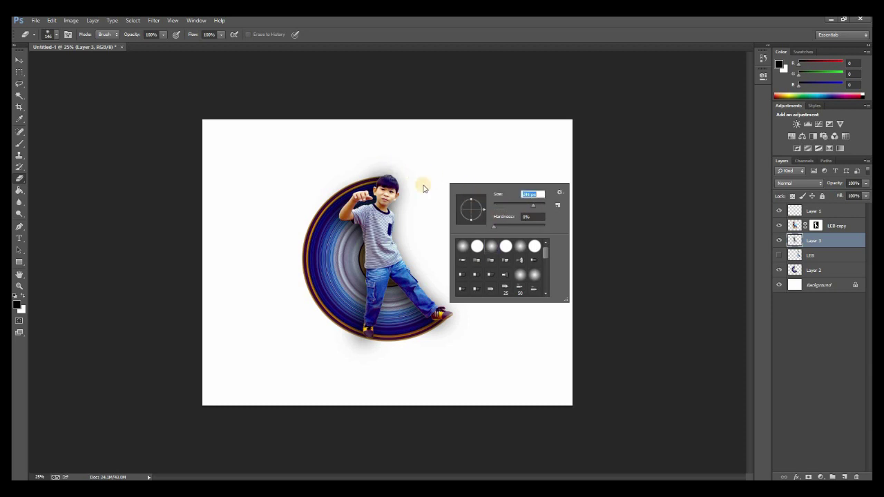
key("Return")
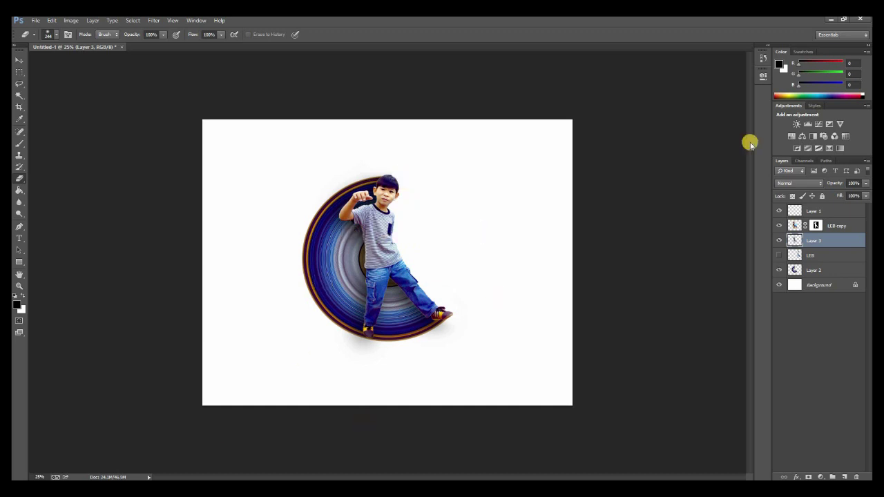
Step: Add a layer directly above the Background and set the foreground colour to light gray #dddddd, with white as the background colour
left_click(812, 285)
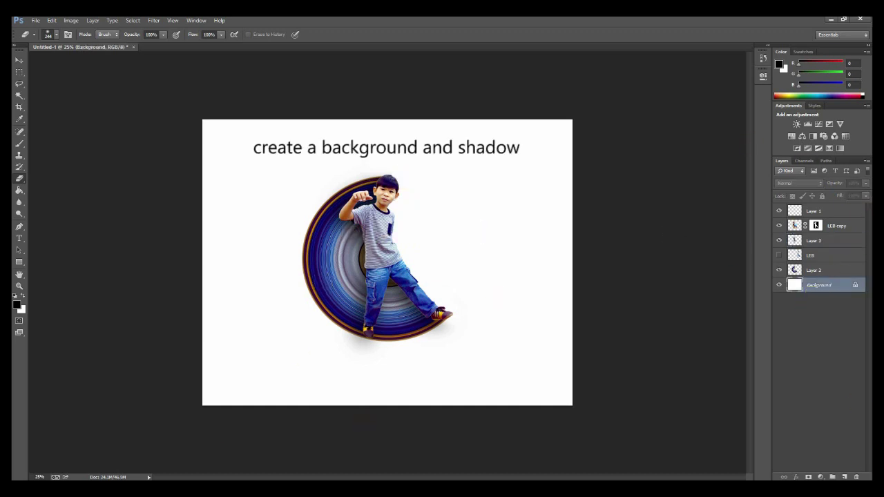
left_click(844, 476)
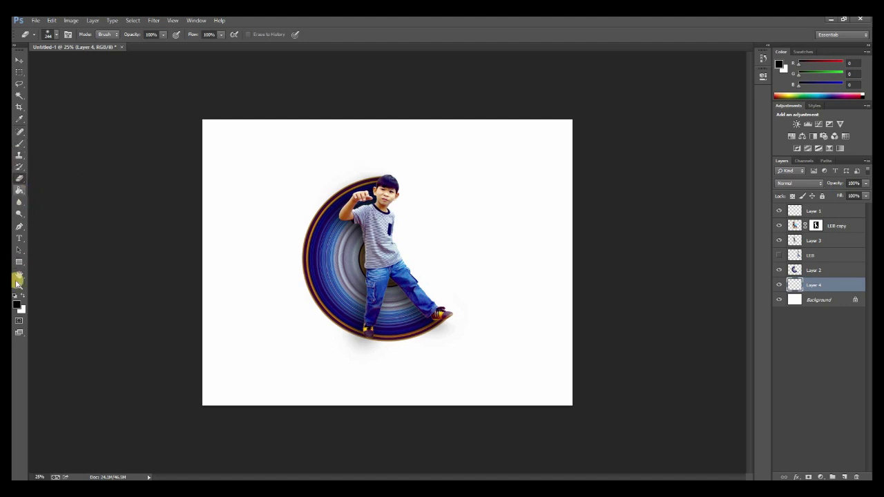
left_click(17, 303)
left_click(323, 157)
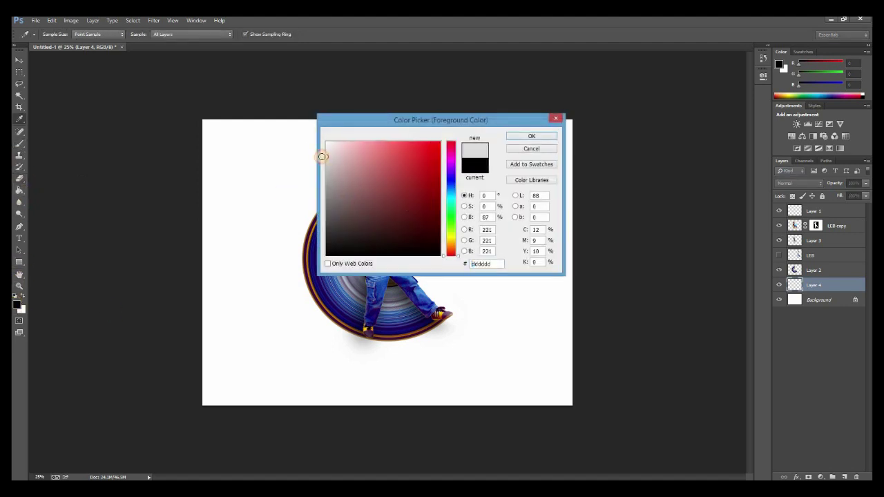
left_click(532, 136)
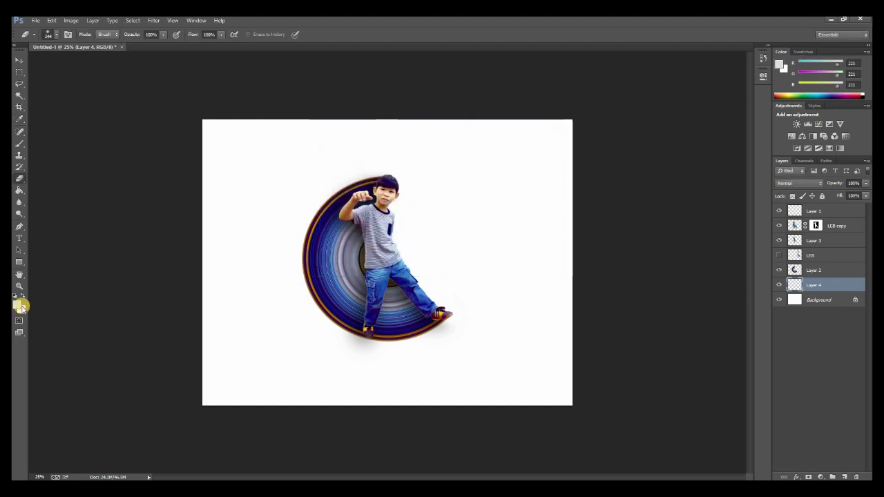
left_click(22, 308)
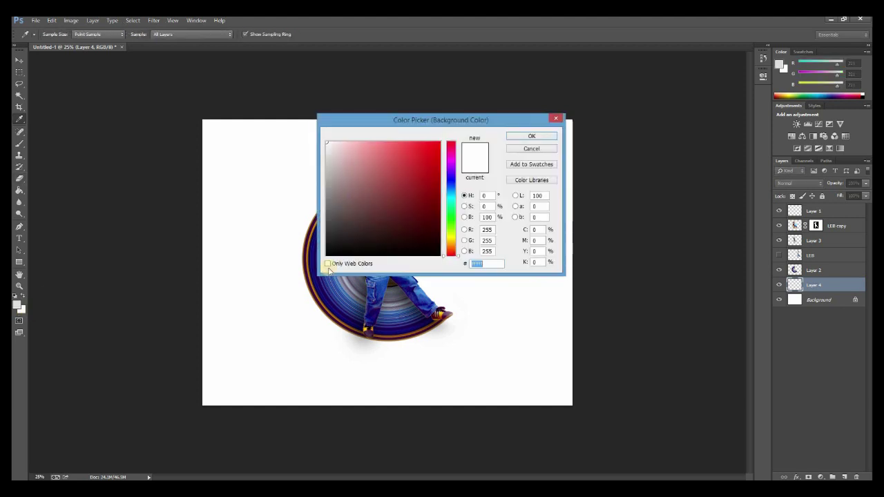
left_click(541, 136)
Step: Try a top-to-bottom gray-to-white linear gradient on the new layer, followed by a radial version
left_click(18, 190)
left_click(49, 187)
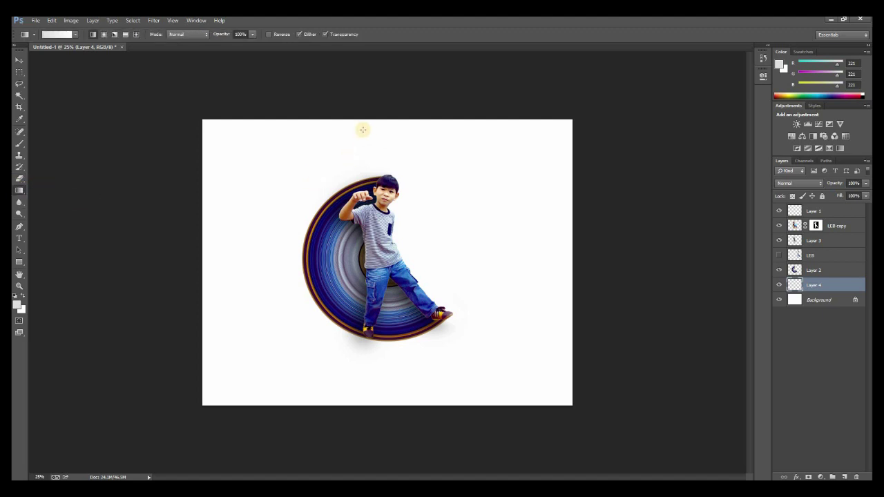
left_click_drag(373, 127, 383, 397)
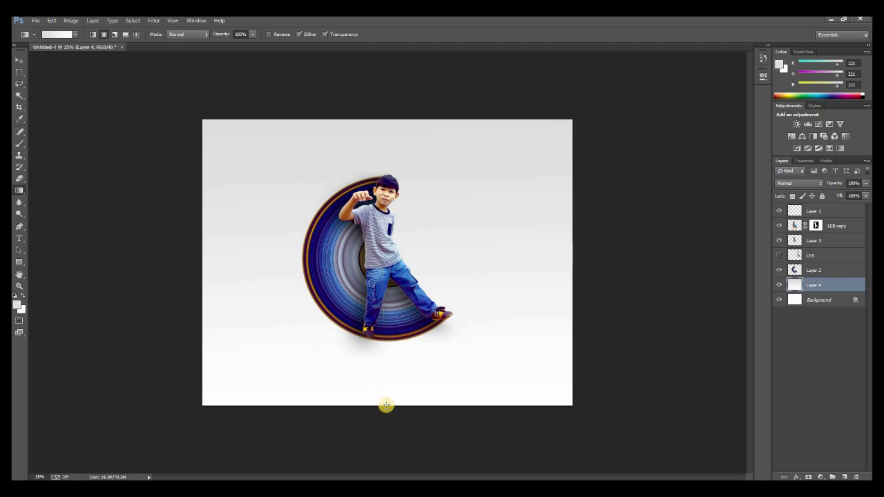
left_click_drag(386, 404, 386, 405)
Step: Make white the foreground and a darker gray the background colour, and fill the layer with a radial gradient from the canvas centre
left_click(23, 297)
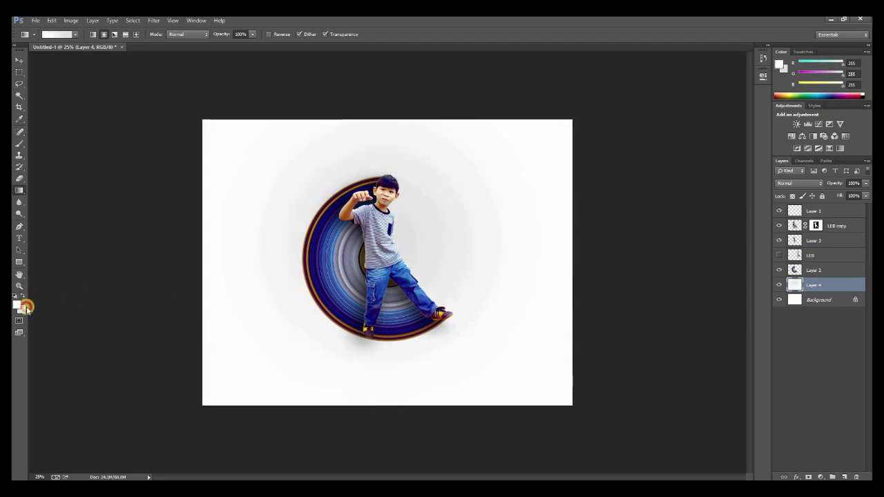
left_click(22, 310)
left_click(328, 173)
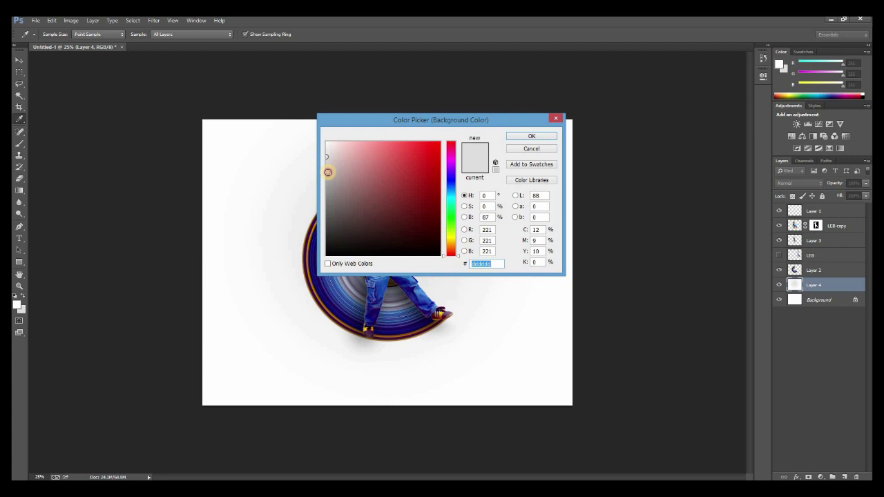
left_click(531, 136)
left_click_drag(386, 242, 381, 400)
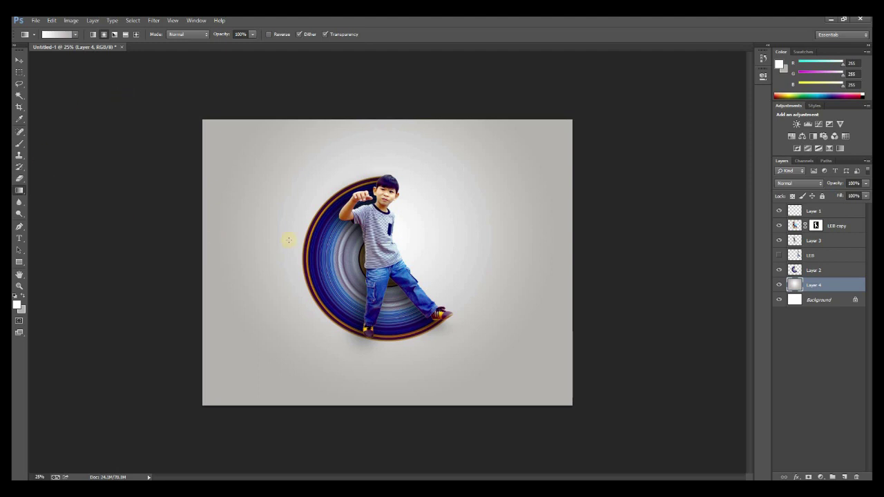
left_click(19, 60)
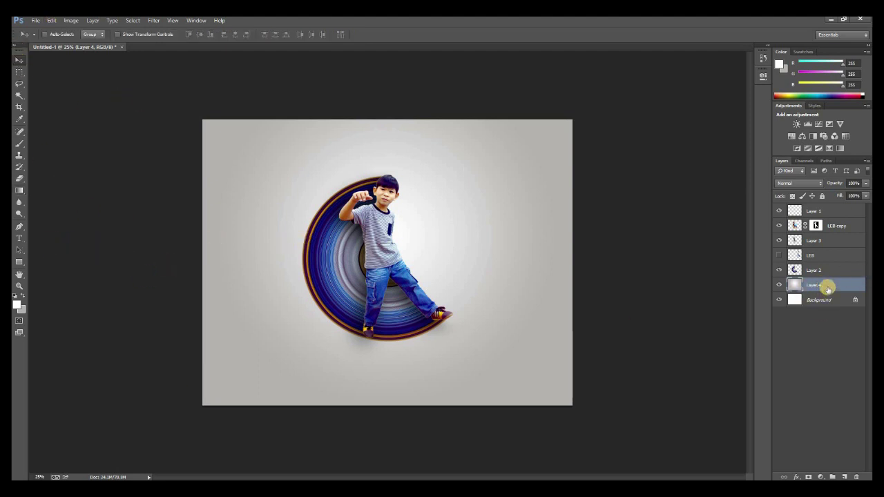
Step: Add a layer above the gradient and fill a flat elliptical selection below the boy's feet with black
left_click(845, 476)
left_click(20, 192)
left_click_drag(19, 72, 66, 81)
left_click(67, 83)
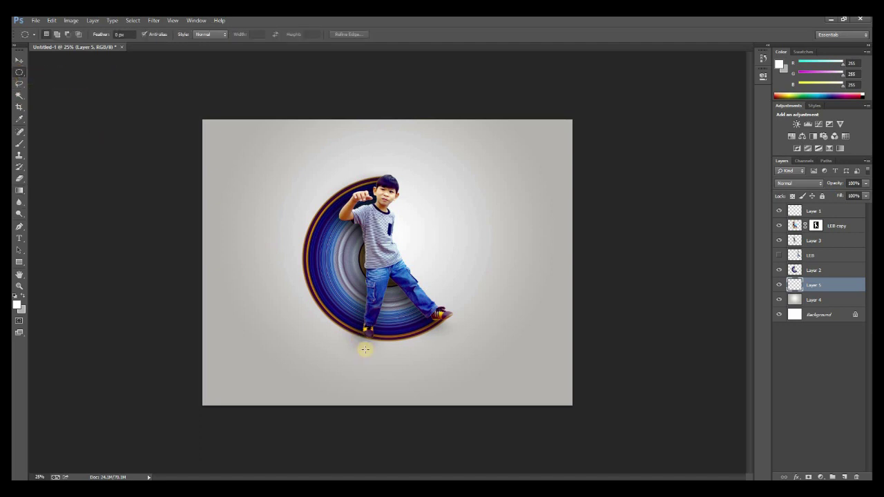
left_click_drag(357, 344, 451, 361)
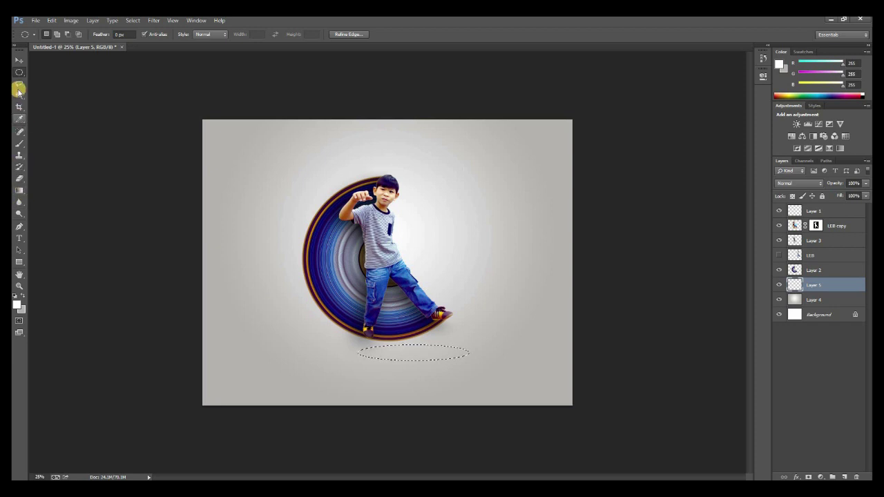
left_click(14, 297)
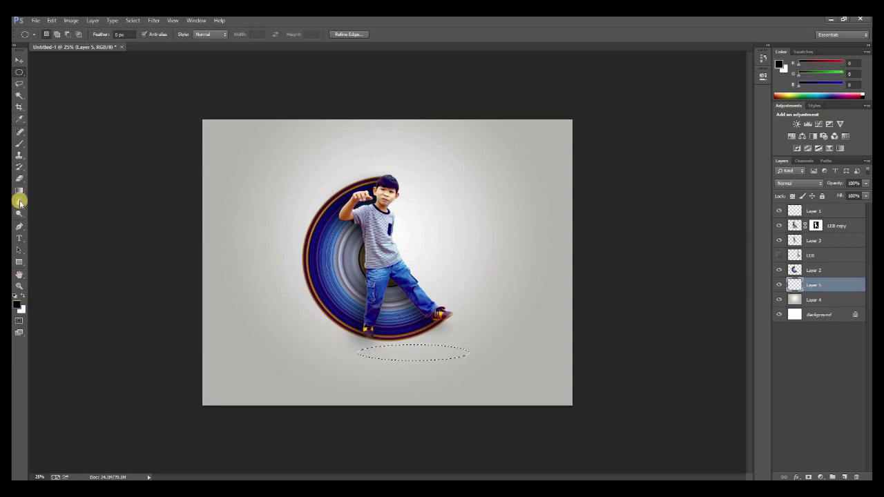
left_click_drag(24, 188, 54, 199)
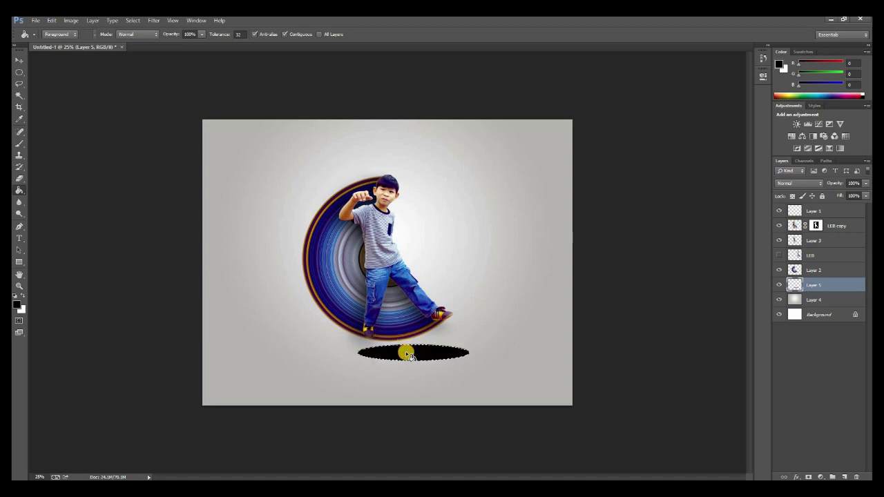
key("ctrl+d")
Step: Move the black ellipse under the ring and widen it so it sits centred below the boy
left_click(20, 60)
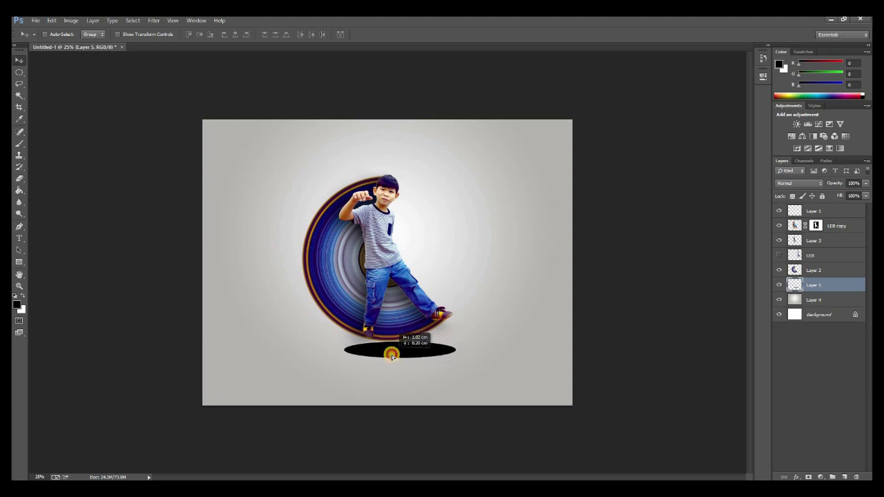
key("ctrl+t")
mouse_move(434, 351)
left_mouse_down()
mouse_move(461, 352)
mouse_move(439, 351)
left_mouse_up()
left_click_drag(415, 351, 425, 351)
key("Return")
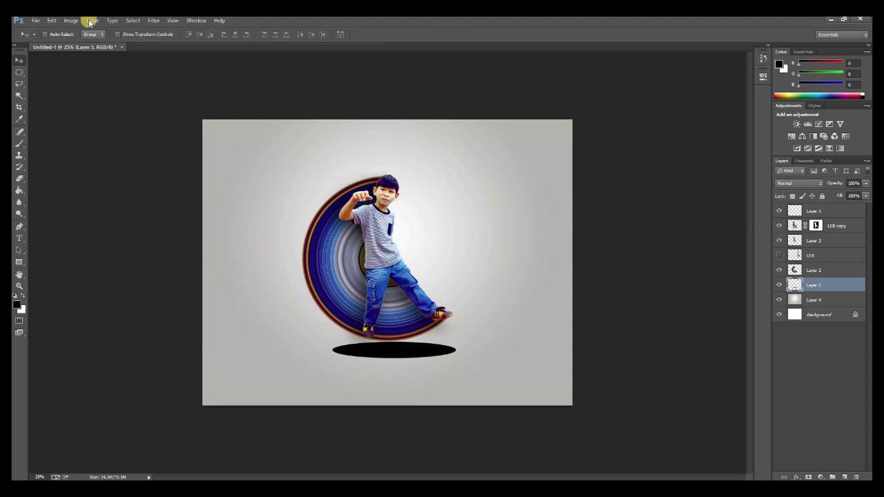
Step: Apply a Gaussian Blur of about 80 pixels to the black ellipse to form the ground shadow
left_click(153, 20)
left_click(226, 121)
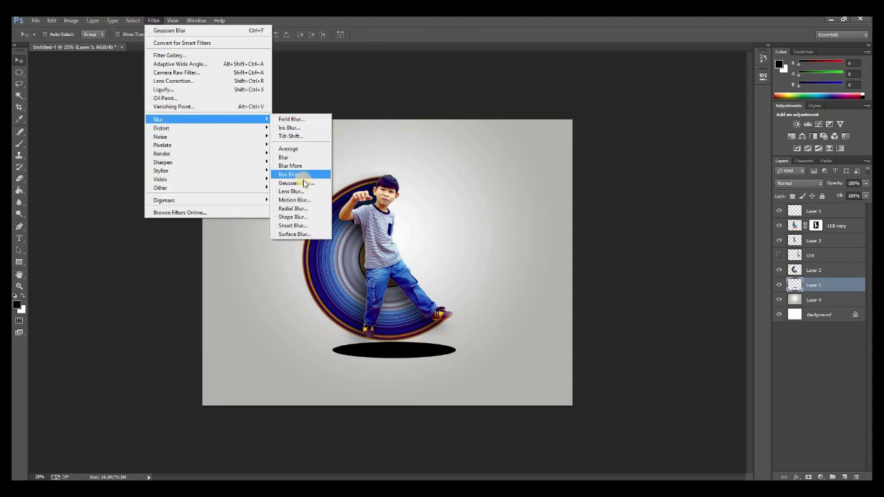
left_click(299, 183)
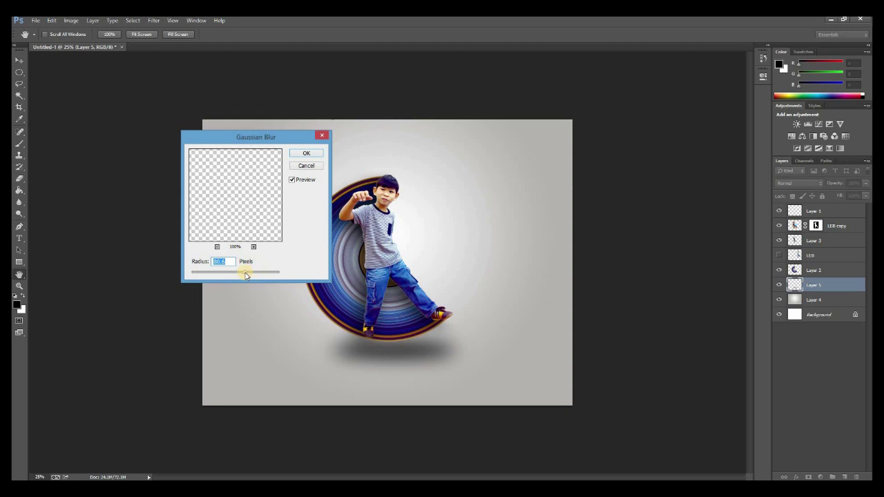
left_click_drag(251, 275, 244, 275)
left_click(305, 155)
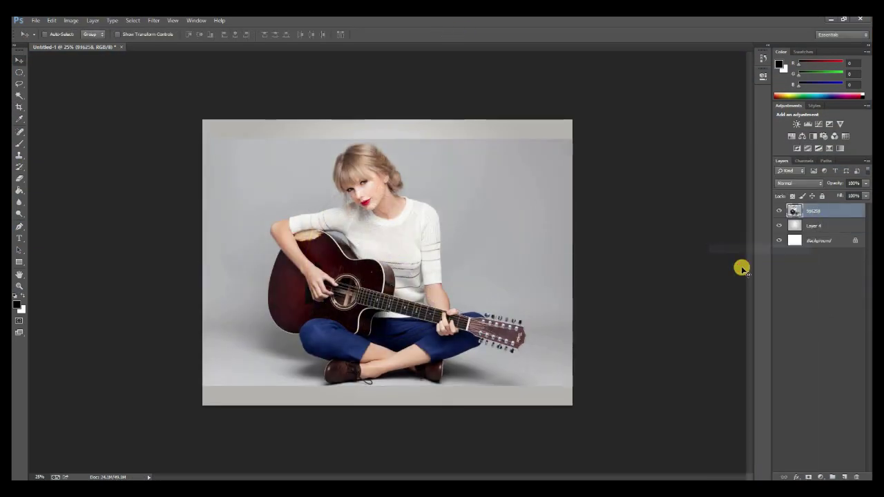
left_click(19, 286)
left_click(366, 234)
left_click(386, 228)
left_click(20, 96)
mouse_move(390, 139)
left_mouse_down()
mouse_move(325, 94)
mouse_move(301, 120)
left_mouse_up()
key("ctrl+d")
Step: Raise the contrast of the guitarist photo with Levels, using a black input of about 30 and a white input of 227
key("ctrl+l")
left_click_drag(364, 218, 376, 218)
left_click_drag(477, 218, 465, 219)
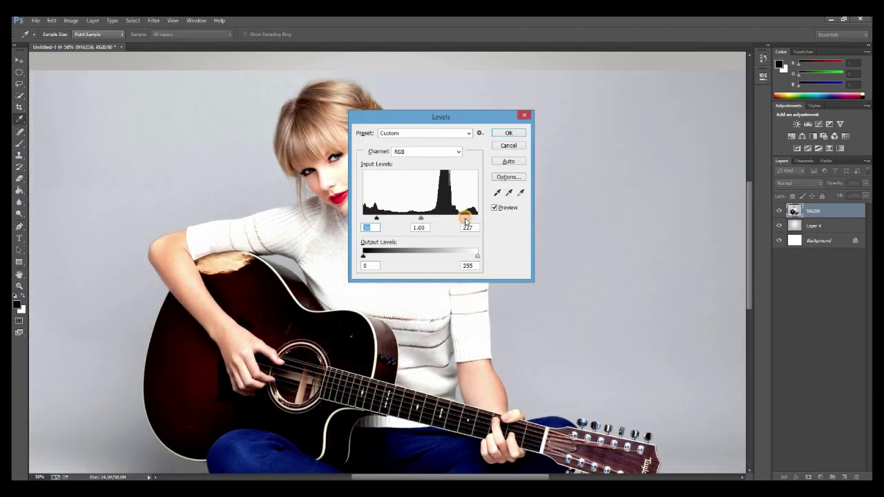
key("Return")
Step: Select the guitarist's body, guitar, legs and shoes with the Quick Selection tool
mouse_move(353, 102)
left_mouse_down()
mouse_move(383, 179)
mouse_move(478, 339)
mouse_move(478, 371)
left_mouse_up()
mouse_move(318, 180)
left_mouse_down()
mouse_move(171, 244)
mouse_move(243, 365)
left_mouse_up()
scroll(160, 320, "down", 3)
mouse_move(159, 319)
left_mouse_down()
mouse_move(243, 427)
mouse_move(303, 411)
mouse_move(327, 420)
mouse_move(429, 403)
mouse_move(486, 415)
mouse_move(514, 310)
mouse_move(507, 284)
mouse_move(509, 323)
left_mouse_up()
scroll(302, 375, "down", 2)
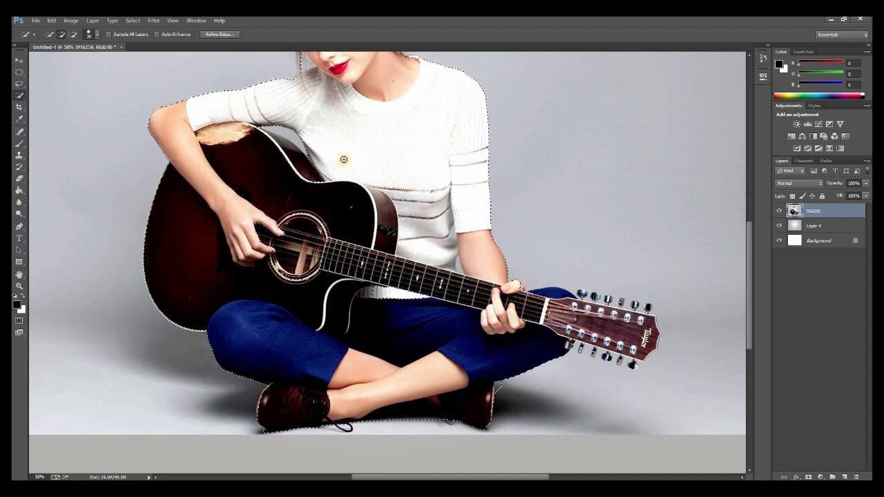
mouse_move(440, 312)
left_mouse_down()
mouse_move(521, 291)
mouse_move(604, 312)
mouse_move(560, 337)
mouse_move(633, 364)
mouse_move(582, 294)
left_mouse_up()
Step: Subtract the floor shadow and stray background around the legs and shoes from the selection
double_click(18, 286)
left_click(19, 94)
left_click_drag(575, 287, 451, 122)
mouse_move(414, 385)
left_mouse_down()
mouse_move(515, 353)
mouse_move(579, 378)
mouse_move(479, 370)
left_mouse_up()
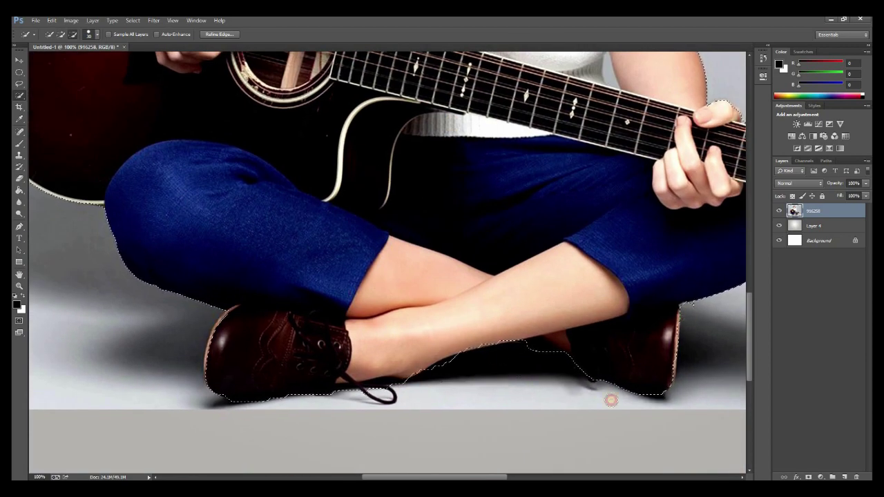
left_click_drag(686, 322, 549, 395)
left_click_drag(589, 342, 391, 410)
Step: Add the tuning pegs on the guitar's headstock to the selection and trim the background between them
left_click(537, 288)
left_click(586, 302)
left_click(593, 302)
left_click(612, 409, "alt")
left_click(586, 409, "alt")
left_click(523, 393, "alt")
left_click(543, 404, "alt")
left_click(538, 395)
left_click(562, 405)
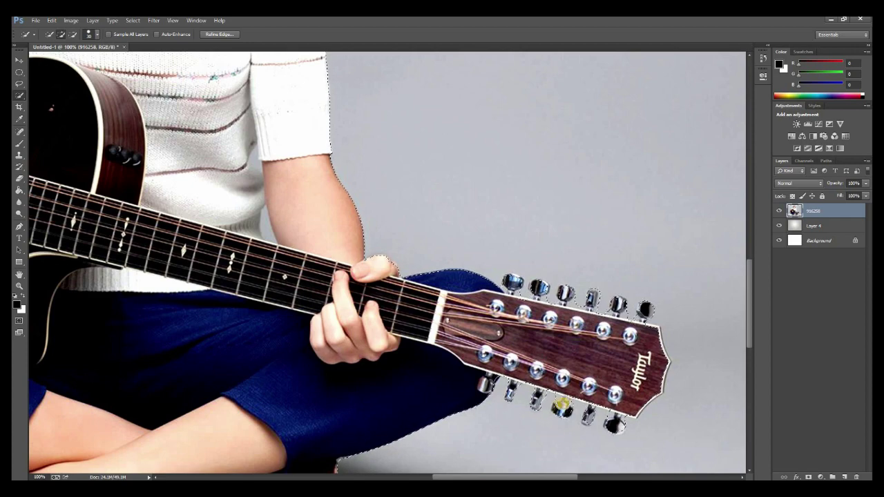
Step: Clean up the selection edge around the guitarist's face, hair and shoulder
left_click_drag(357, 230, 409, 268)
left_click(318, 265, "alt")
left_click(308, 278)
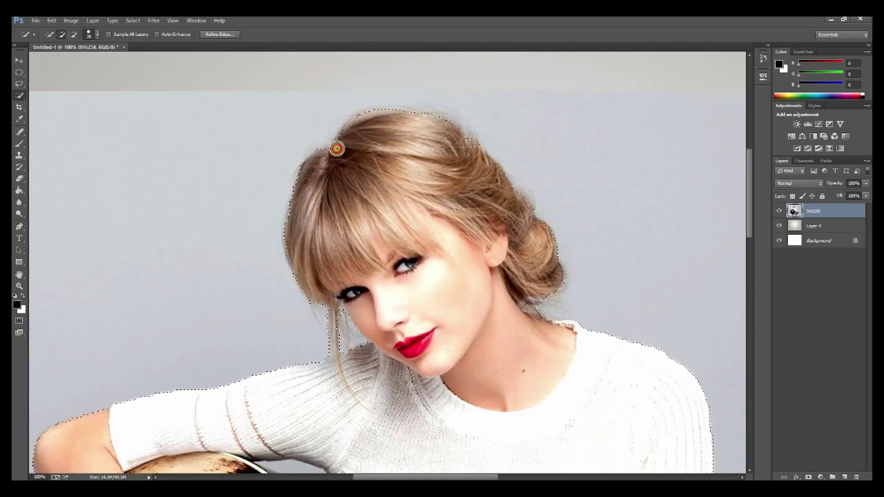
Step: Refine the selection edge with a small radius and Smooth 7, output it as a selection, and mask the photo layer with it
key("ctrl+minus")
key("ctrl+minus")
key("ctrl+minus")
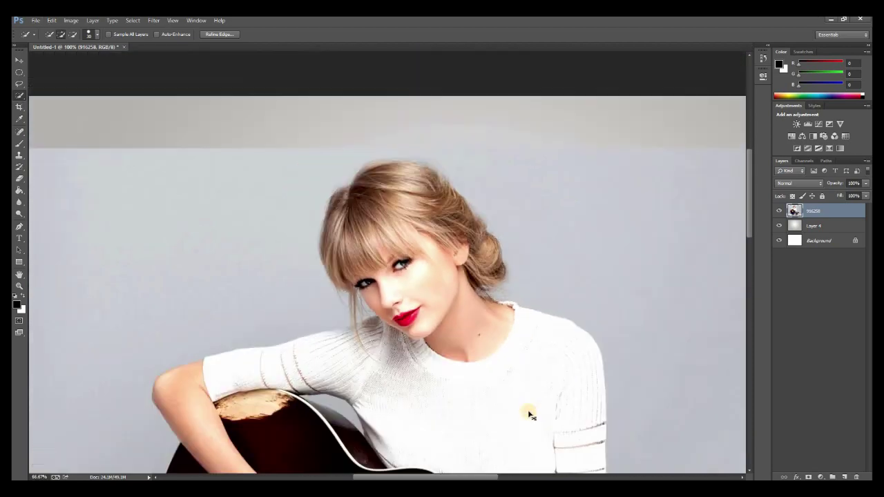
left_click(131, 20)
left_click(147, 119)
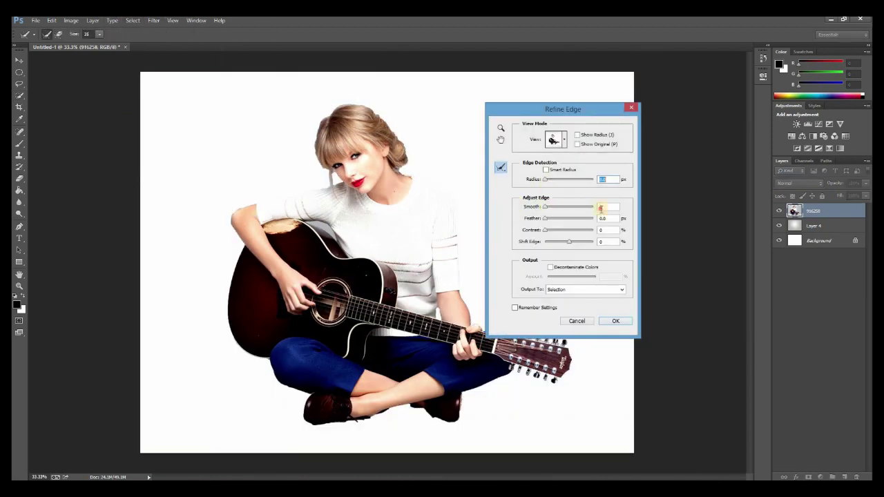
left_click(618, 289)
left_click(608, 297)
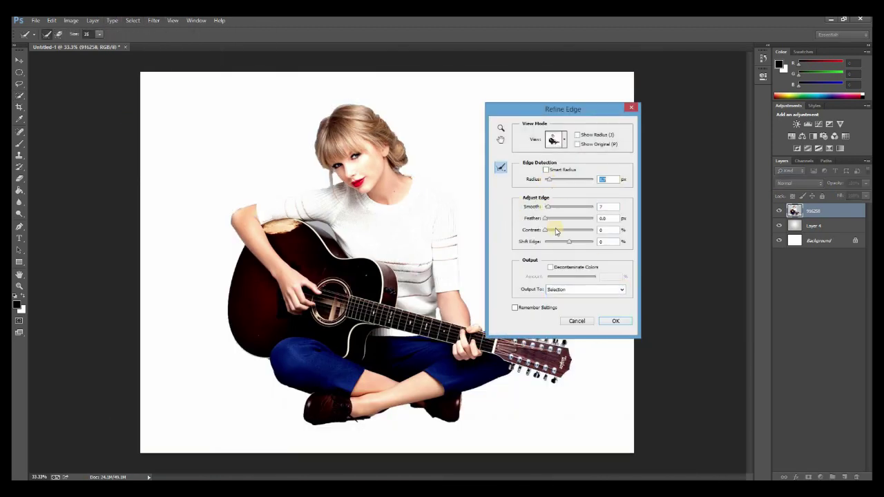
left_click(615, 321)
left_click(809, 477)
Step: Scale the masked guitarist down and position her near the centre of the canvas
left_click(20, 61)
key("ctrl+t")
left_click_drag(140, 426, 219, 375)
left_click_drag(634, 374, 509, 291)
left_click_drag(394, 251, 436, 320)
key("Return")
Step: Copy a thin vertical strip through the guitar and shoes to a new layer and stretch it across the full canvas width
key("m")
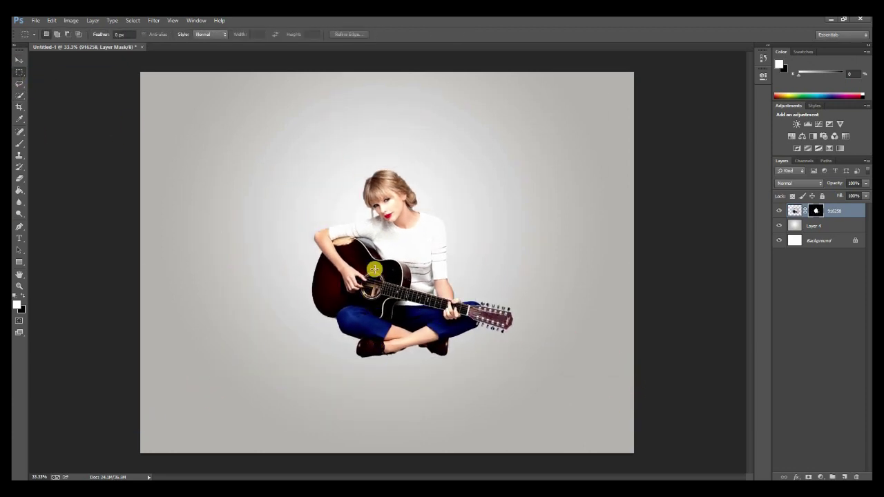
left_click_drag(381, 261, 382, 355)
left_click(793, 212)
key("ctrl+j")
key("ctrl+t")
left_click_drag(383, 310, 636, 310)
left_click_drag(379, 309, 386, 389)
key("Return")
Step: Copy a thin vertical strip through the guitarist's head and sweater to a new layer and stretch it across the canvas width
left_click(19, 60)
mouse_move(396, 172)
left_mouse_down()
mouse_move(394, 275)
mouse_move(394, 266)
left_mouse_up()
left_click(794, 226)
key("ctrl+j")
key("ctrl+t")
left_click_drag(397, 220, 636, 219)
left_click_drag(394, 219, 137, 221)
key("Return")
Step: Bring the lower band up against the upper one, align the two stretched bands, and merge them into one layer
left_click(814, 210)
left_click_drag(343, 386, 343, 309)
left_click(813, 226, "ctrl")
left_click(234, 34)
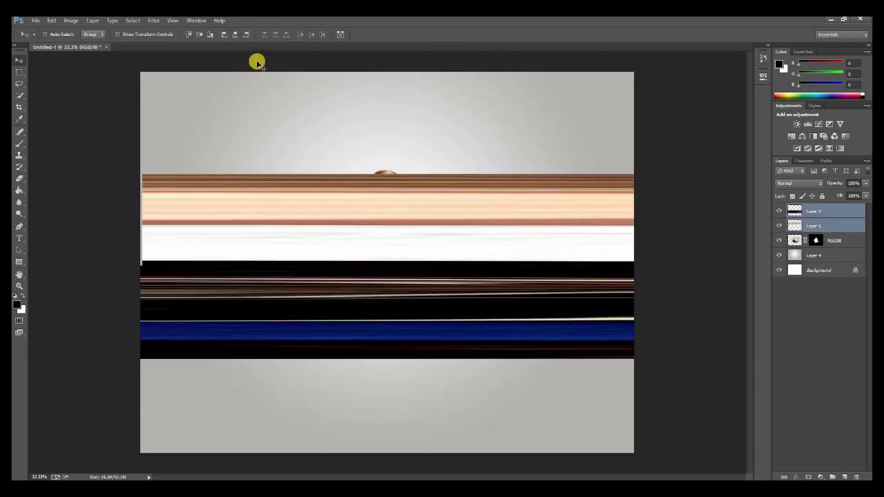
right_click(525, 233)
left_click(537, 244)
left_click_drag(576, 247, 571, 247)
left_click(829, 212, "ctrl")
right_click(832, 213)
left_click(751, 372)
Step: Bend the merged bands into a ring with the Polar Coordinates distort filter
left_click(153, 20)
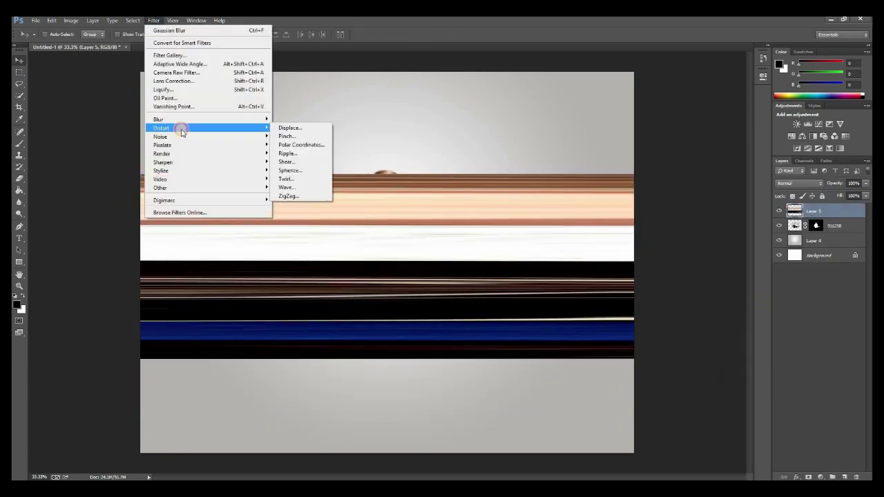
mouse_move(173, 129)
left_click(299, 147)
left_click(360, 247)
left_click(504, 136)
Step: Narrow the distorted ring into a circle and move its layer beneath the guitarist's layer
key("ctrl+t")
left_click_drag(576, 262, 496, 260)
left_click_drag(457, 284, 497, 291)
key("Return")
left_click_drag(825, 211, 825, 233)
Step: Scale the ring down and fit it behind the guitarist, reaching from the top of her head to her shoes
key("ctrl+t")
left_click_drag(241, 126, 290, 172)
left_click_drag(482, 261, 455, 261)
left_click_drag(260, 412, 307, 366)
left_click_drag(485, 280, 457, 279)
mouse_move(458, 246)
left_mouse_down()
mouse_move(479, 246)
mouse_move(455, 248)
left_mouse_up()
left_click_drag(276, 366, 259, 385)
mouse_move(409, 371)
left_mouse_down()
mouse_move(380, 359)
mouse_move(411, 365)
left_mouse_up()
left_click_drag(260, 381, 273, 350)
left_click_drag(473, 261, 460, 265)
left_click_drag(467, 362, 460, 357)
left_click_drag(368, 173, 369, 170)
key("Return")
Step: Erase the part of the ring behind the guitarist's back and headstock side, keeping the arc beside the guitar body
left_click(20, 178)
mouse_move(419, 197)
left_mouse_down()
mouse_move(449, 297)
mouse_move(433, 216)
left_mouse_up()
key("ctrl+z")
Step: Fill a wide flat elliptical selection below the guitarist with black on a new layer above the gradient background
key("m")
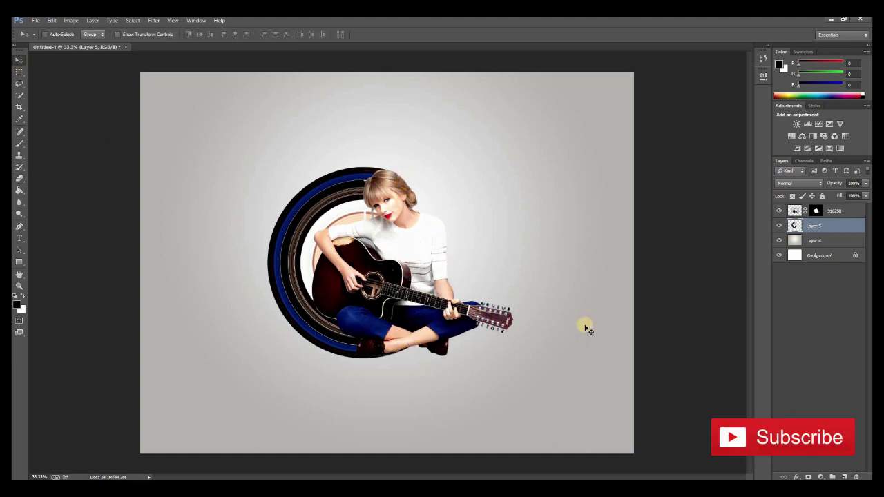
left_click_drag(275, 370, 474, 383)
left_click(814, 241)
left_click(844, 478)
left_click(20, 191)
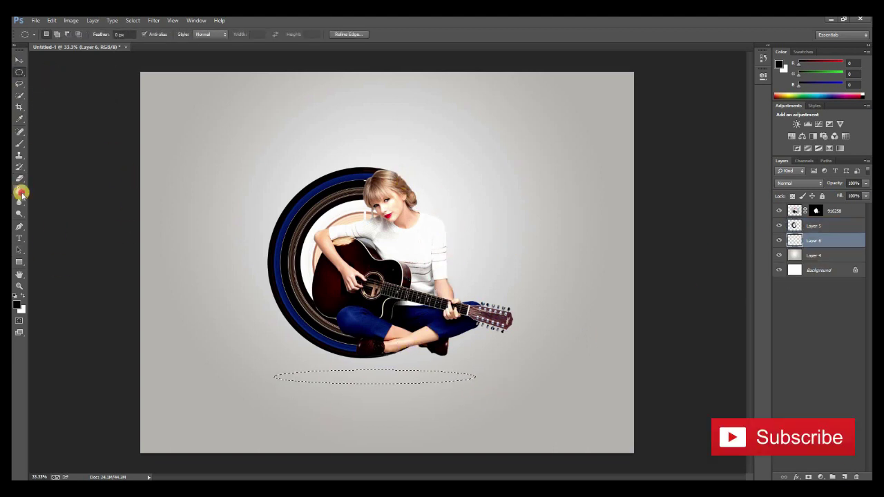
left_click(373, 378)
key("ctrl+d")
Step: Apply a Gaussian Blur of about 106 pixels to the black ellipse under the guitarist
left_click(154, 21)
left_click(297, 180)
left_click_drag(243, 272, 249, 272)
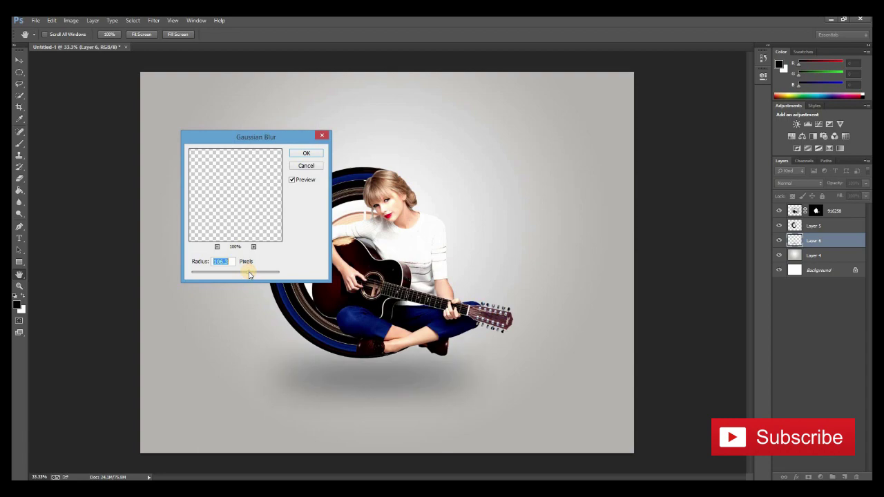
left_click(306, 153)
key("v")
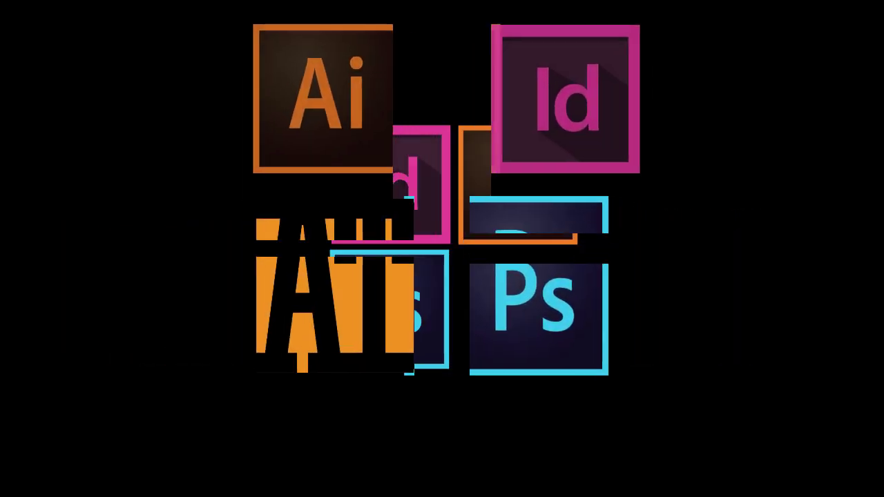